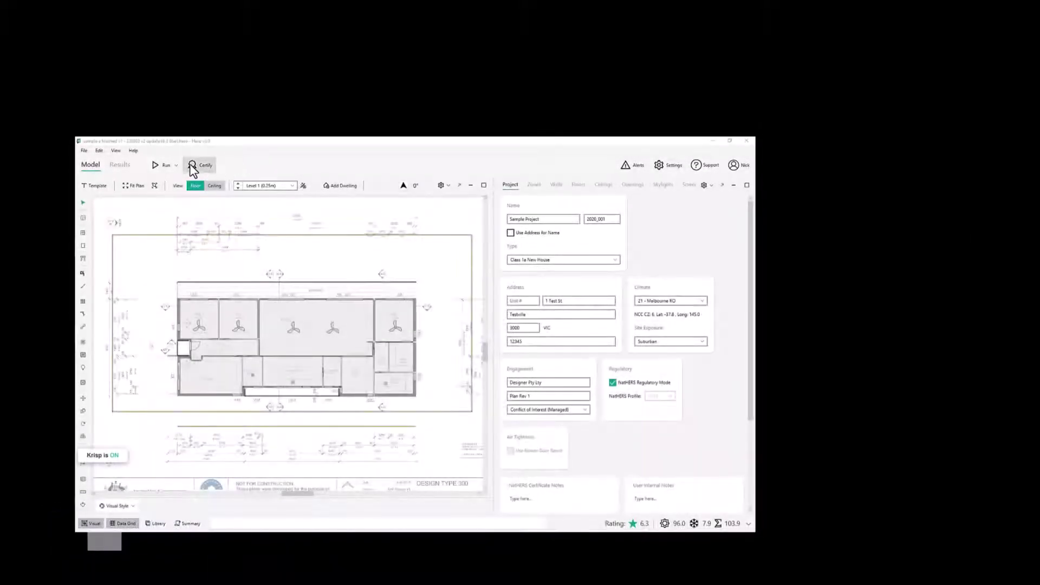
Step: Run the energy simulation, then rerun it locally with Cloud Simulations switched off
{"action": "left_click", "coordinate": [158, 167]}
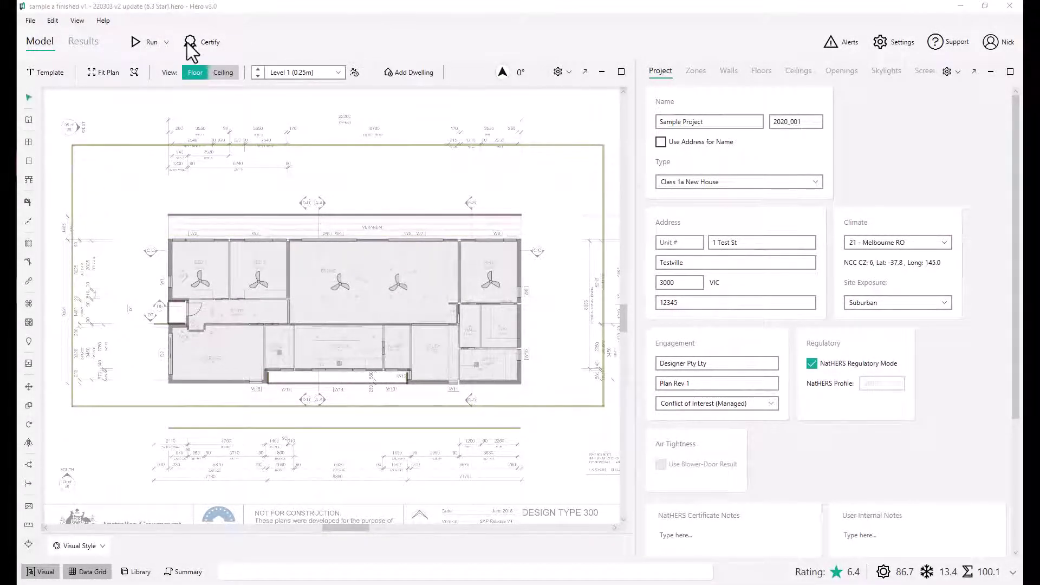
{"action": "left_click", "coordinate": [168, 41]}
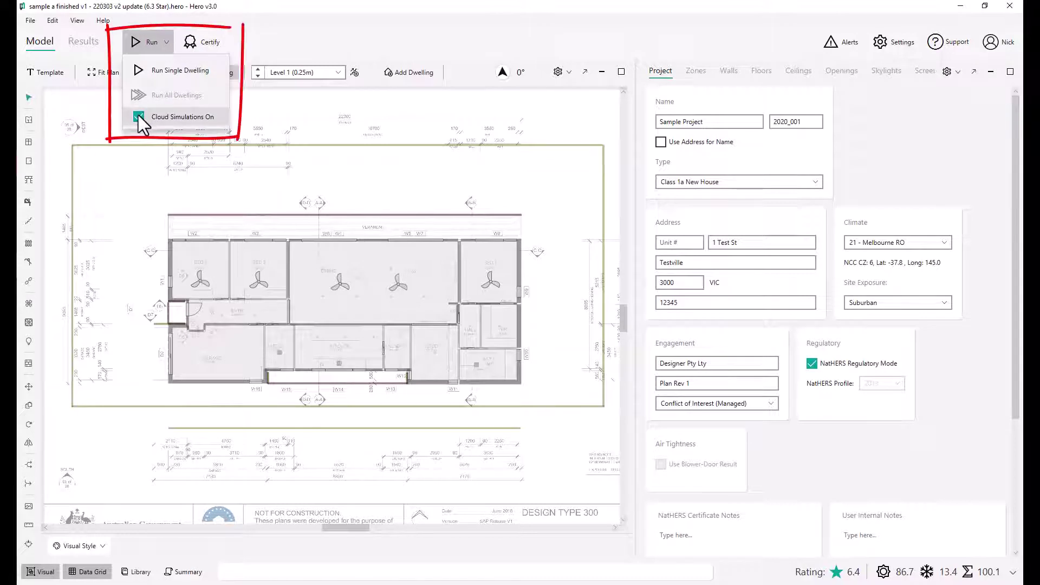
{"action": "left_click", "coordinate": [138, 116]}
{"action": "left_click", "coordinate": [144, 50]}
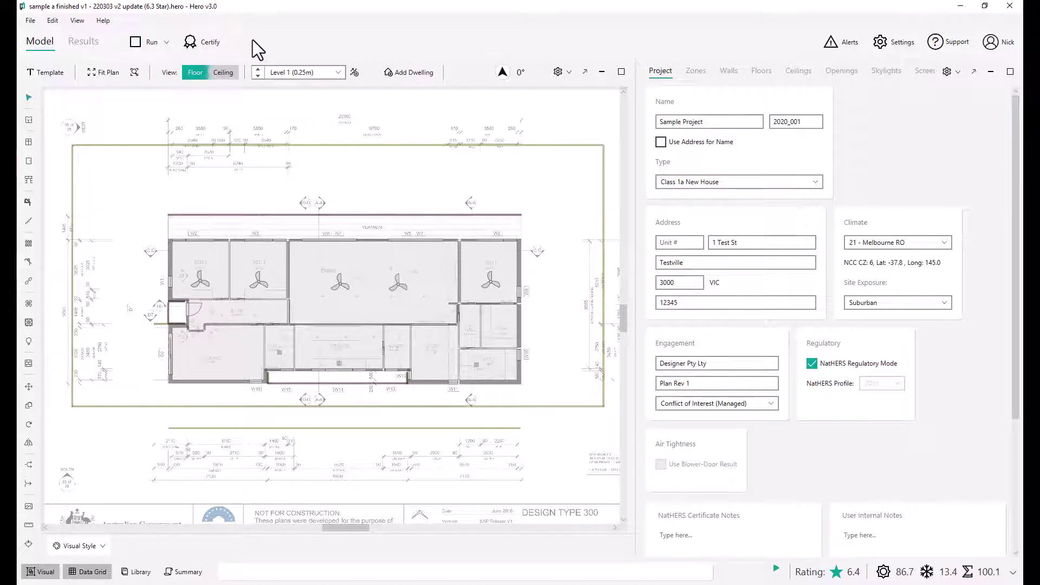
Step: Switch Cloud Simulations back on and run the simulation again
{"action": "left_click", "coordinate": [167, 43]}
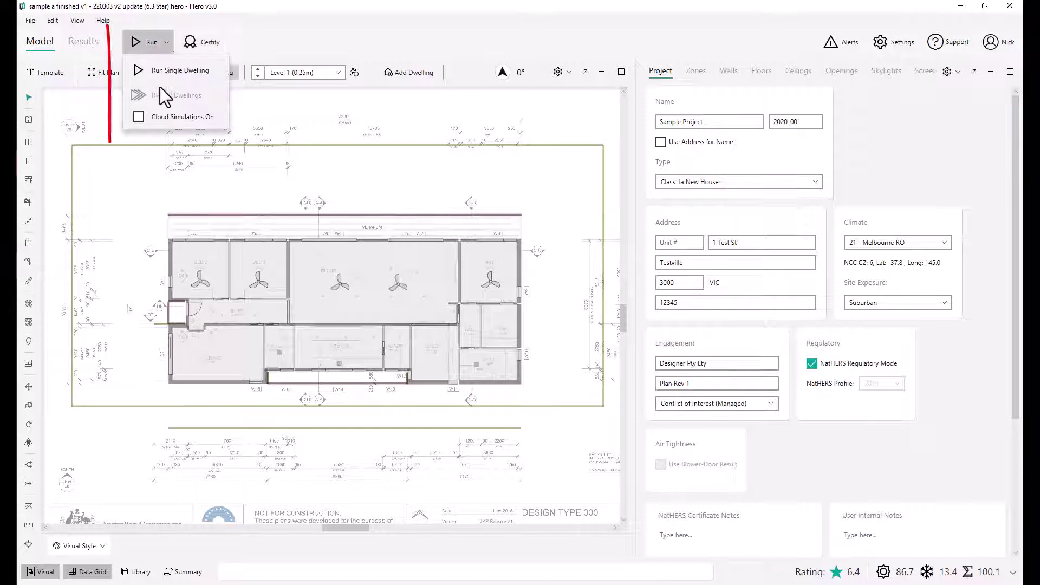
{"action": "left_click", "coordinate": [139, 116]}
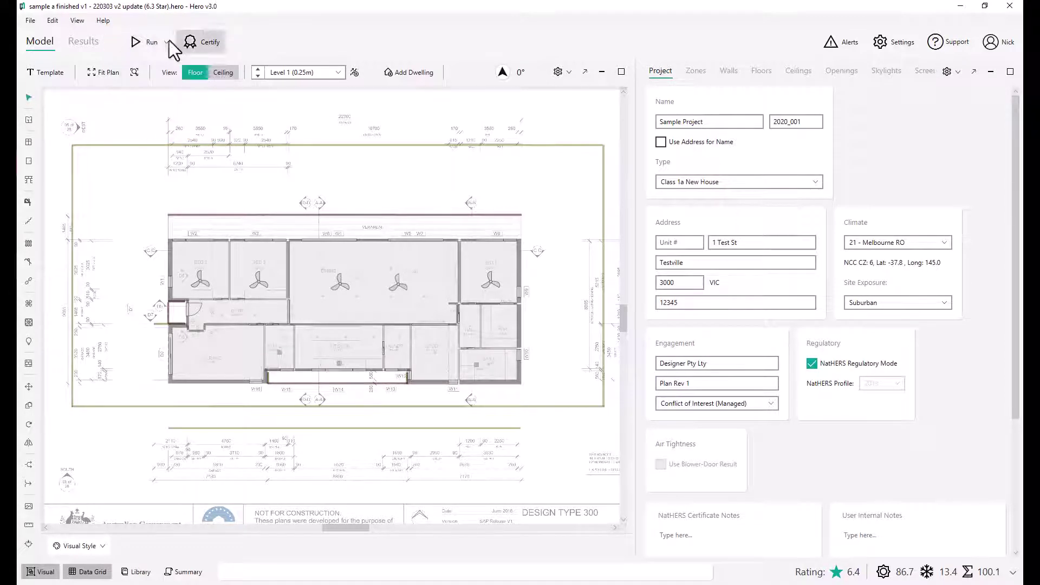
{"action": "left_click", "coordinate": [143, 45]}
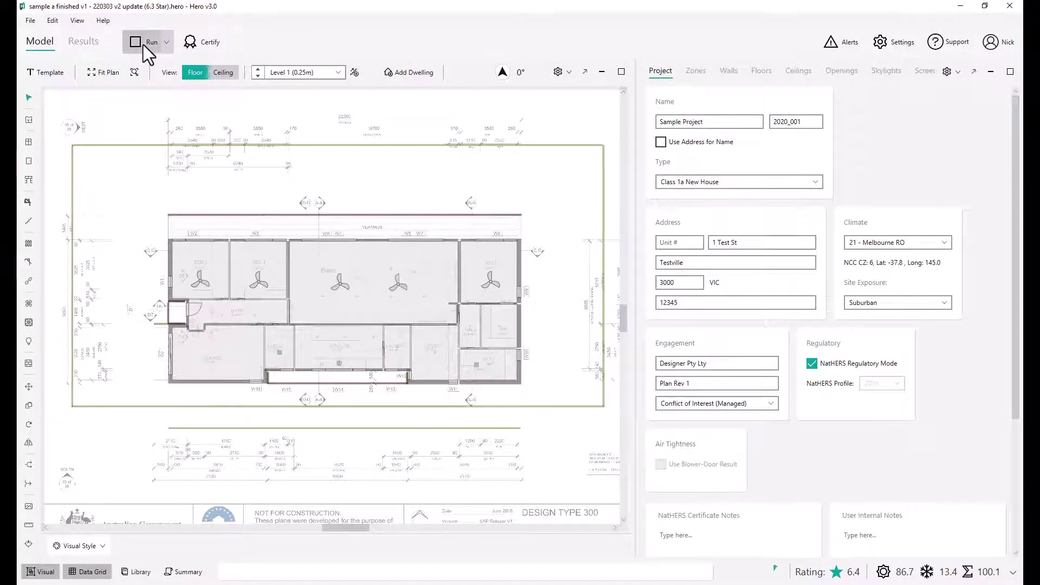
{"action": "left_click", "coordinate": [889, 42]}
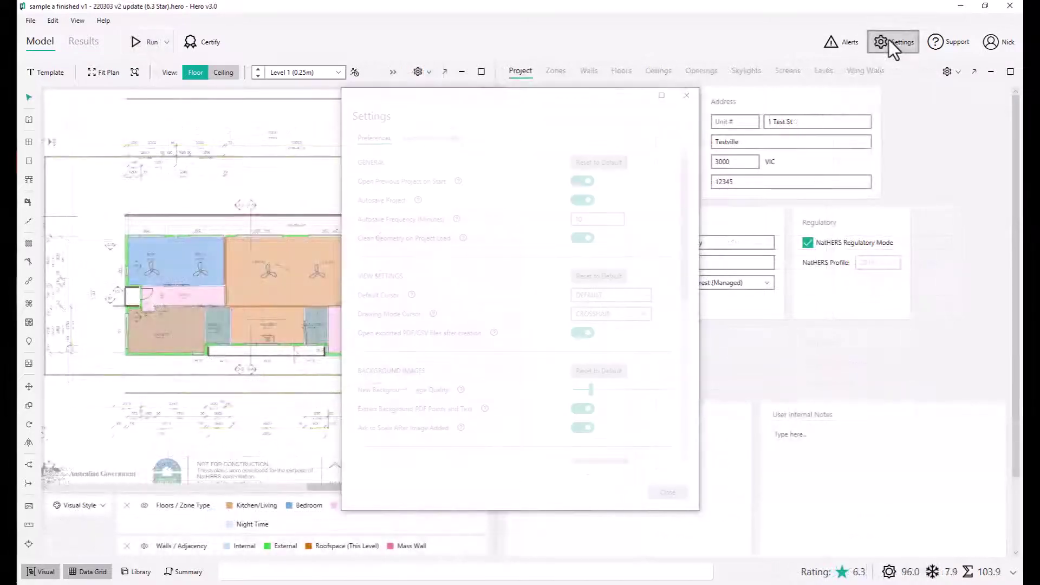
{"action": "mouse_move", "coordinate": [685, 185]}
{"action": "left_mouse_down"}
{"action": "mouse_move", "coordinate": [688, 339]}
{"action": "mouse_move", "coordinate": [737, 369]}
{"action": "left_mouse_up"}
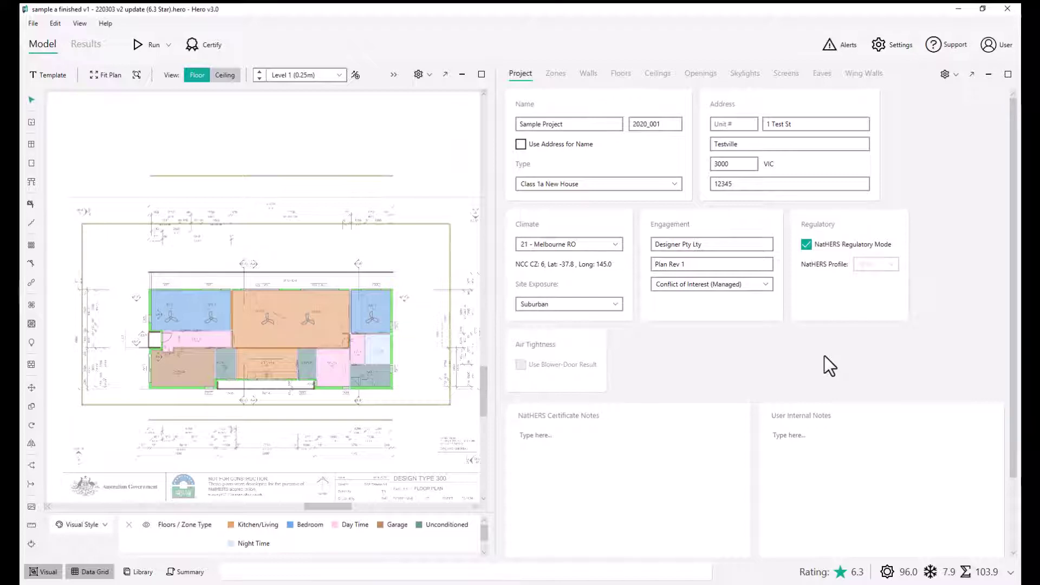
Step: Enter the account e-mail address and password in the Hero sign-in form
{"action": "left_click", "coordinate": [987, 46]}
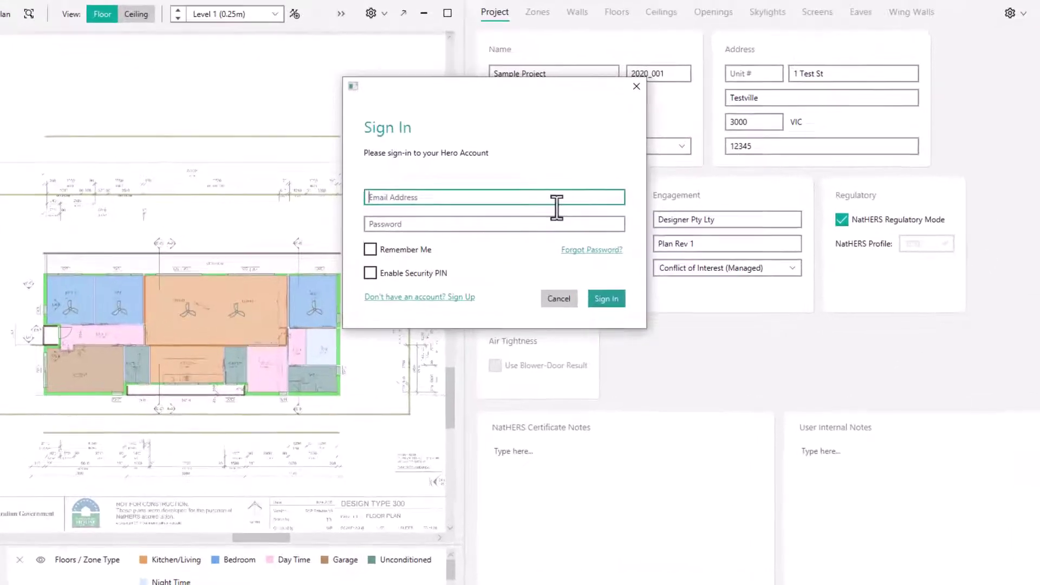
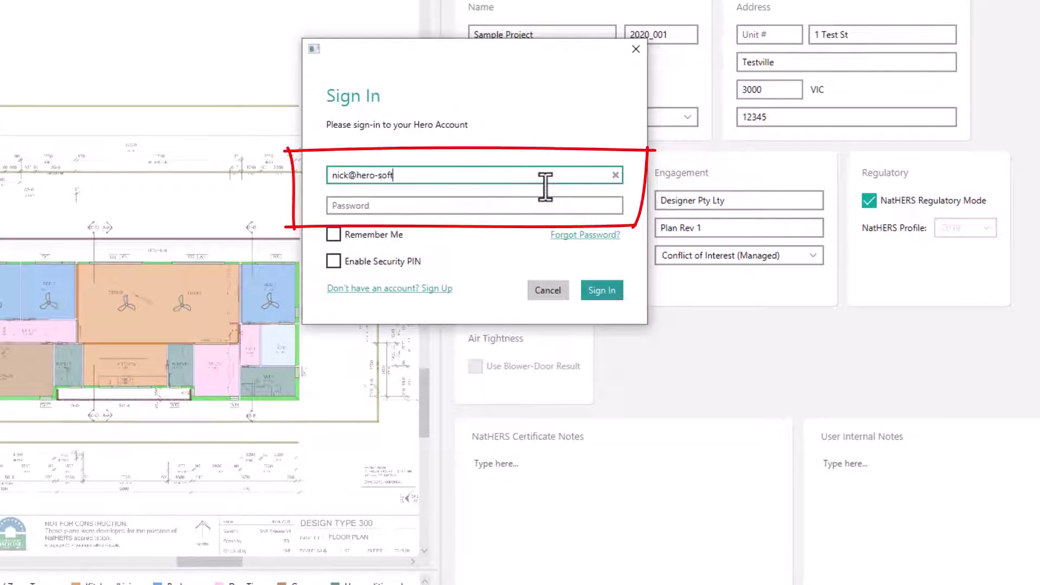
{"action": "key", "text": "Tab"}
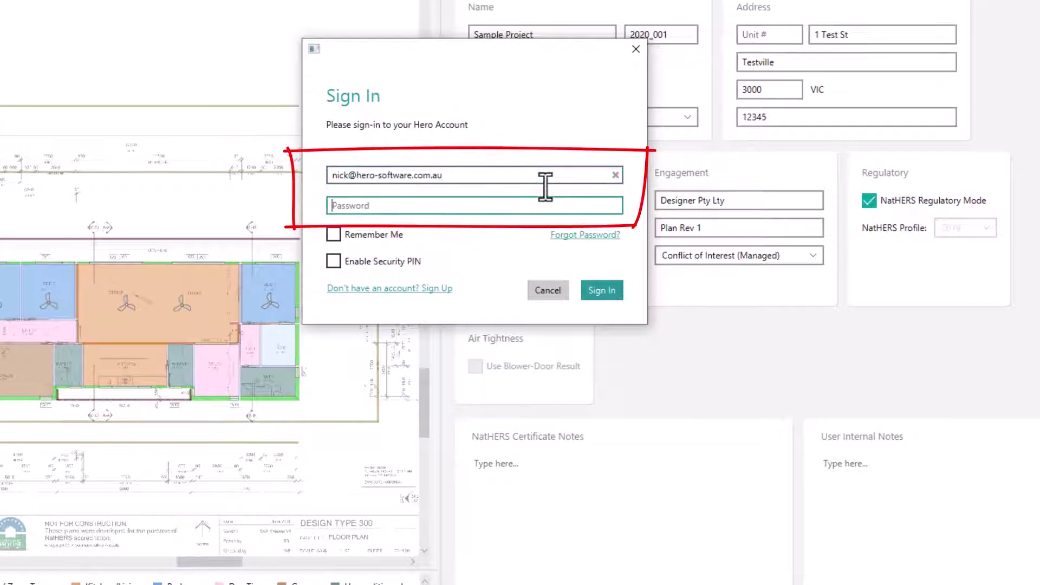
{"action": "type", "text": "************"}
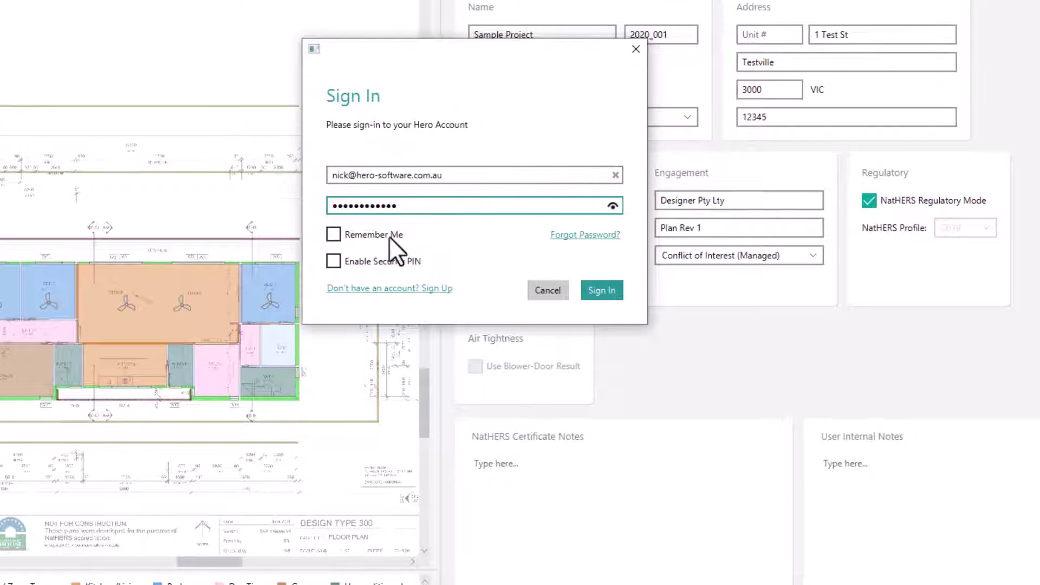
Step: Tick Remember Me, enable a 4-digit security PIN, and complete the sign-in
{"action": "left_click", "coordinate": [388, 235]}
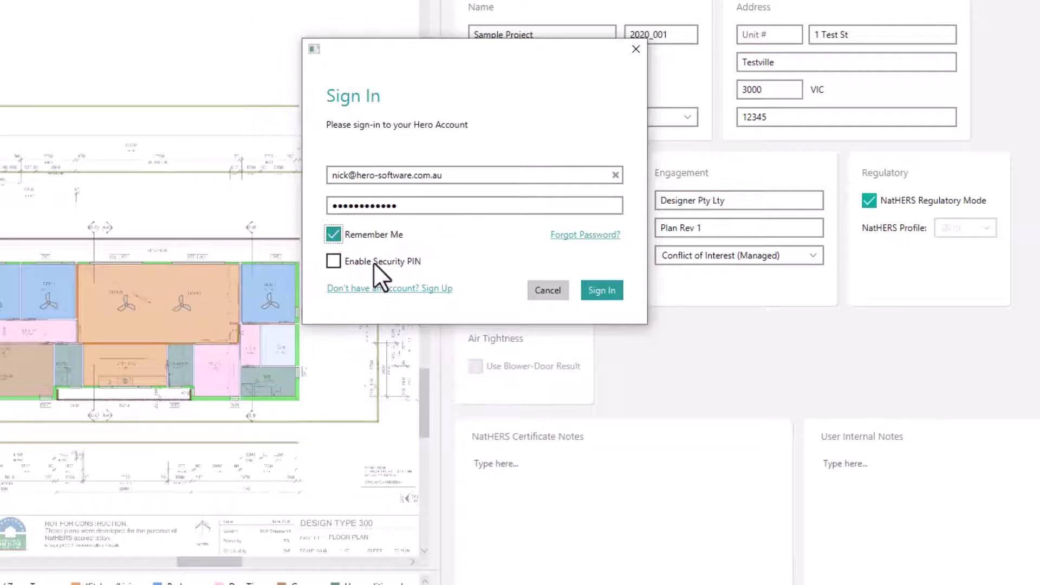
{"action": "left_click", "coordinate": [374, 262]}
{"action": "left_click", "coordinate": [422, 355]}
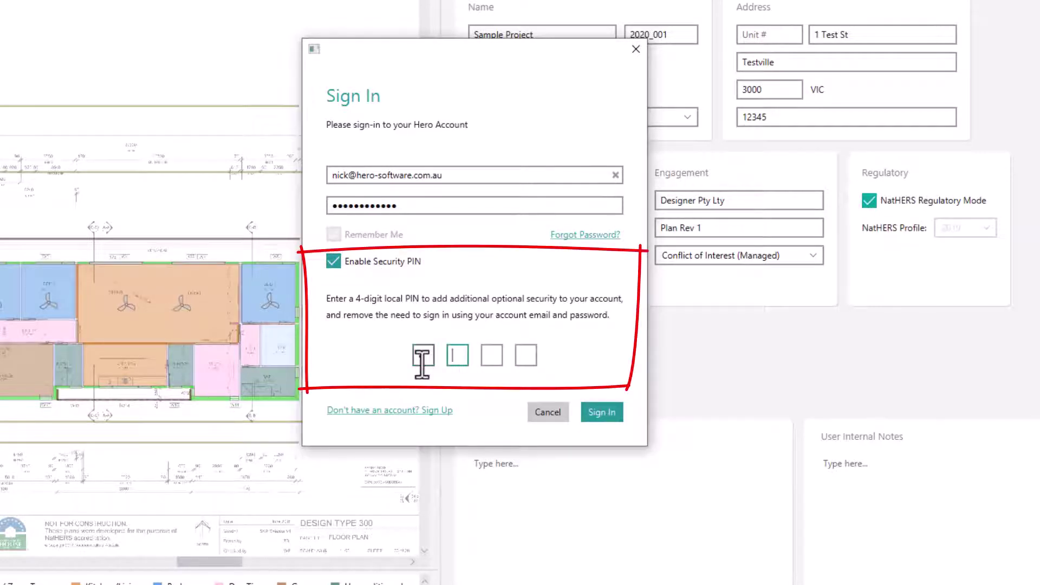
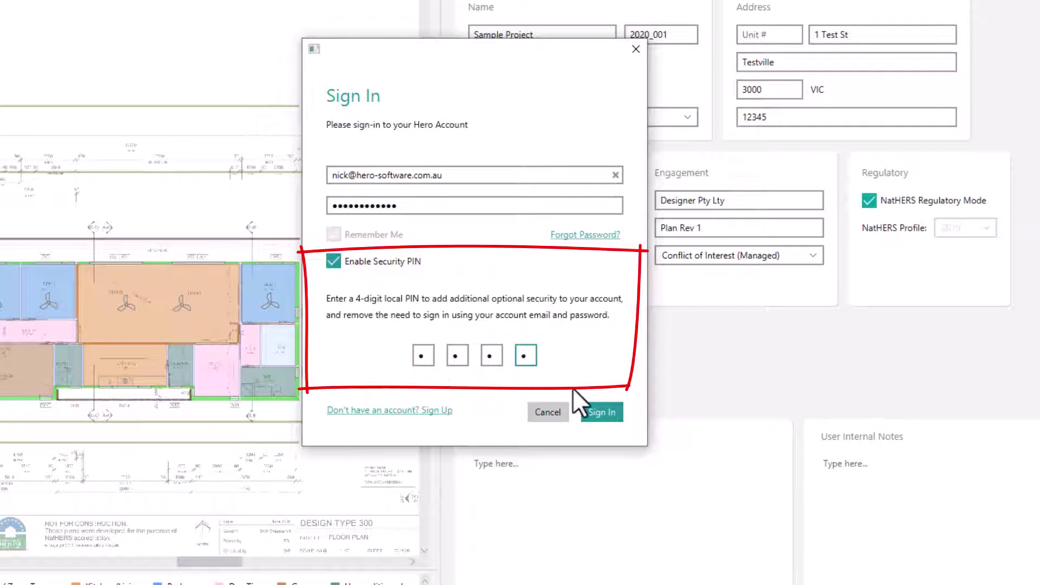
{"action": "left_click", "coordinate": [601, 414]}
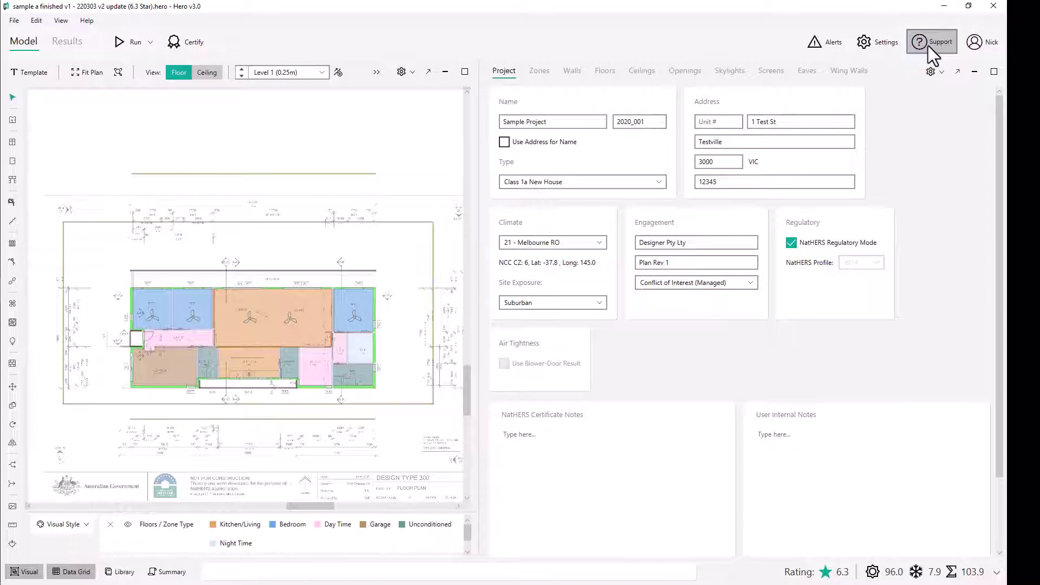
Step: Open the Help Center and scroll through its search, FAQ, manual, community and support sections
{"action": "left_click", "coordinate": [929, 46]}
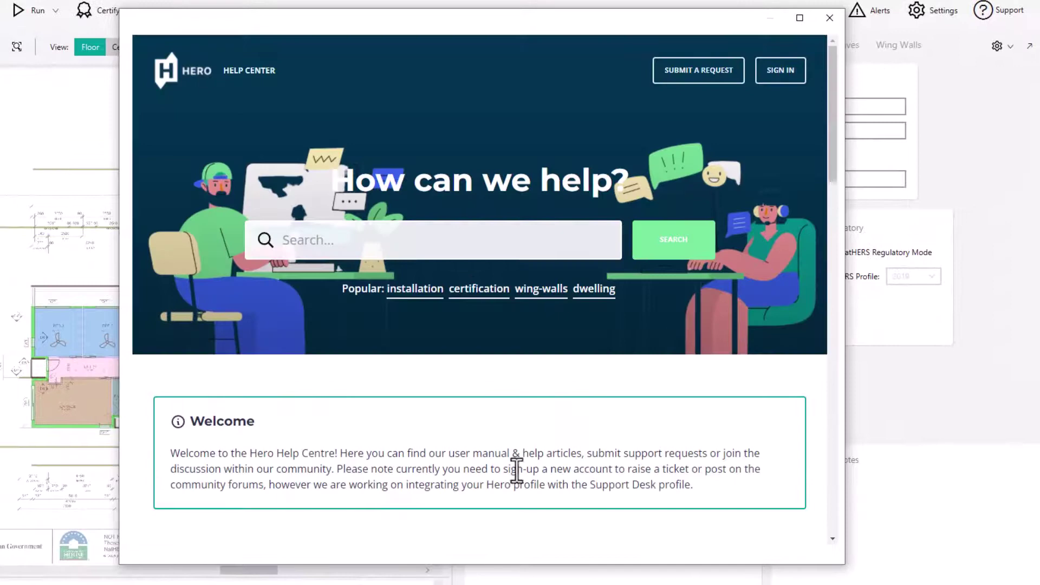
{"action": "left_click_drag", "start_coordinate": [829, 159], "coordinate": [816, 261]}
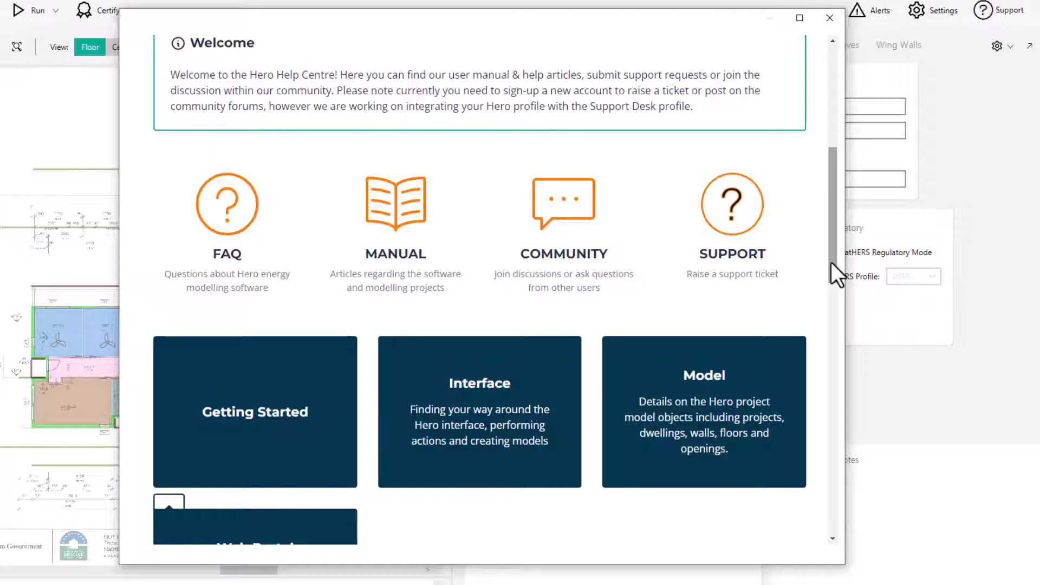
{"action": "scroll", "coordinate": [832, 262], "scroll_direction": "up", "scroll_amount": 3}
{"action": "scroll", "coordinate": [838, 191], "scroll_direction": "up", "scroll_amount": 3}
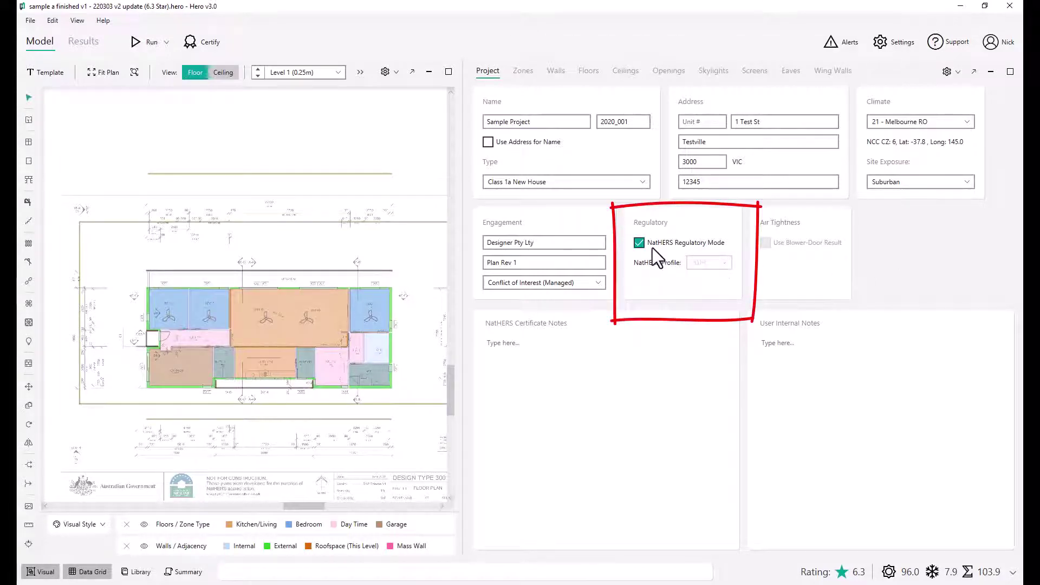
Step: Untick NatHERS Regulatory Mode and change the NatHERS Profile from 2019 to NatHERS (2022)
{"action": "mouse_move", "coordinate": [653, 247]}
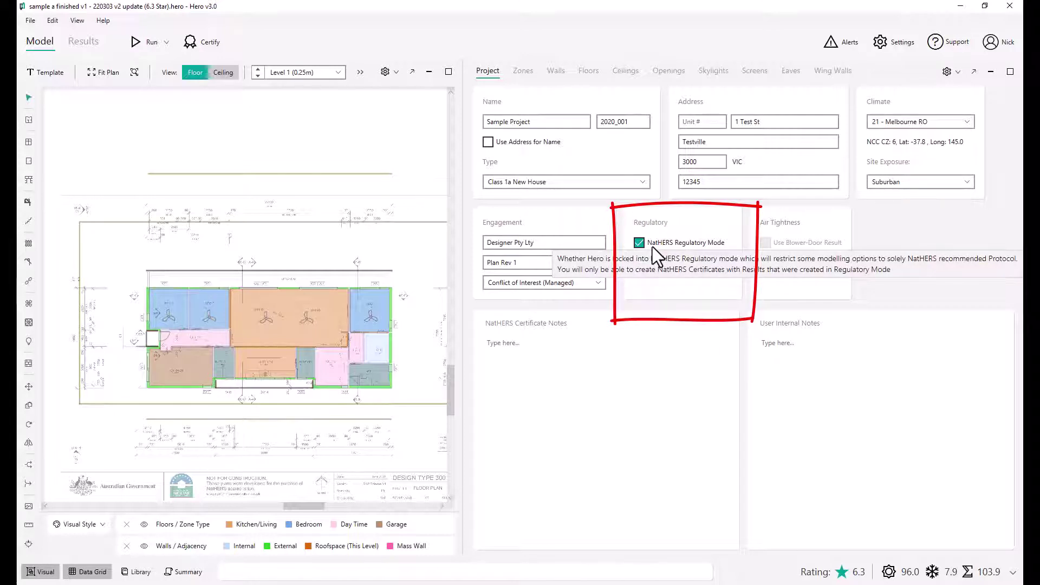
{"action": "left_click", "coordinate": [653, 246]}
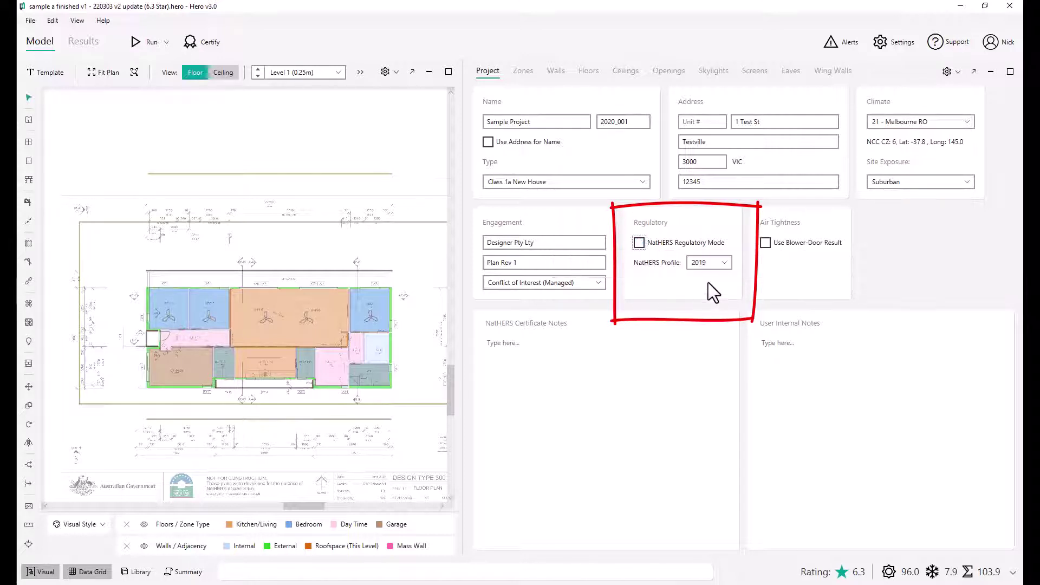
{"action": "left_click", "coordinate": [721, 277]}
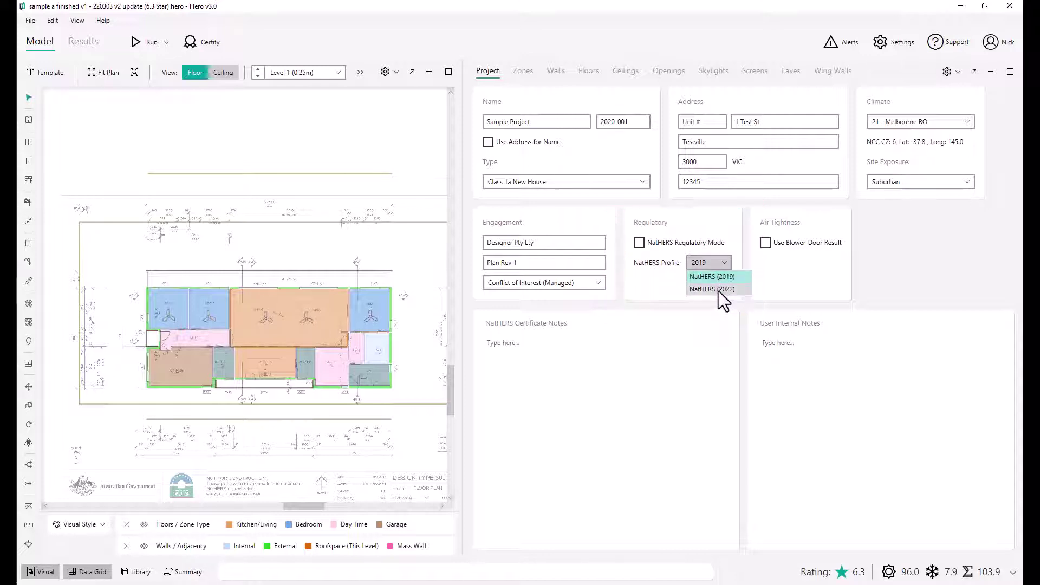
{"action": "left_click", "coordinate": [719, 290]}
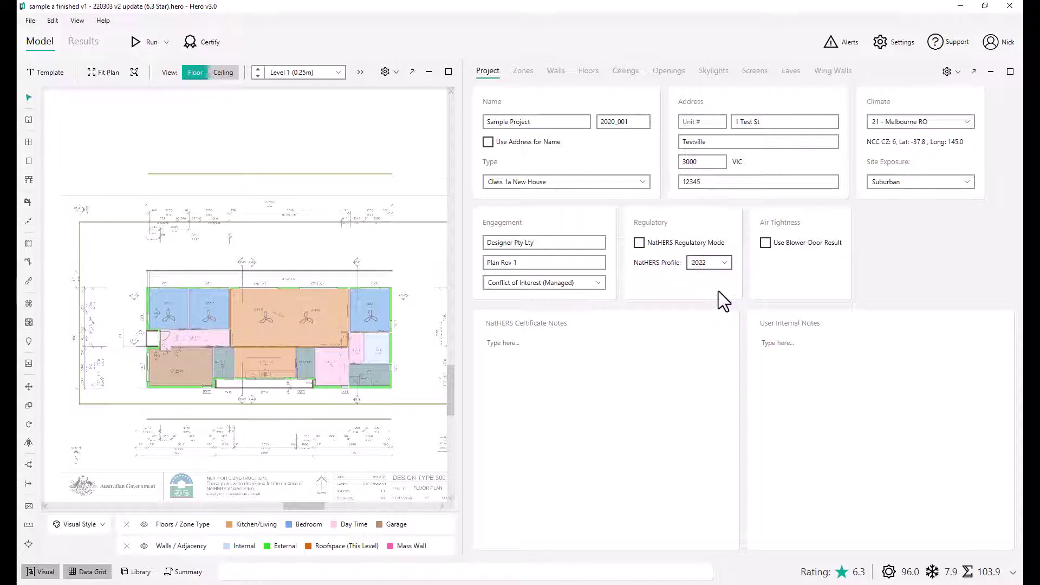
Step: Run the energy simulation with the NatHERS 2022 profile
{"action": "left_click", "coordinate": [146, 44]}
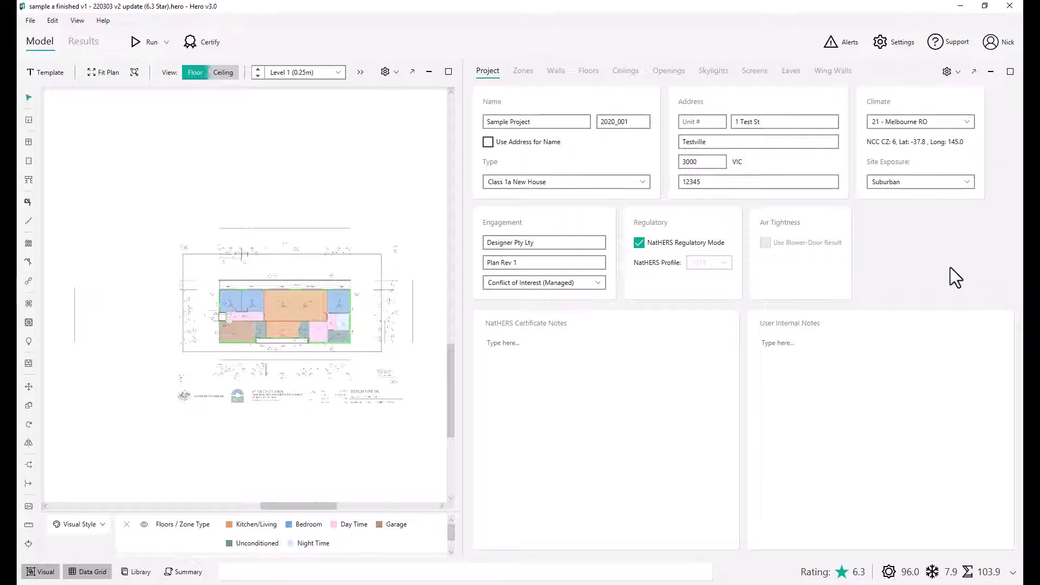
Step: Turn off NatHERS Regulatory Mode, enable Use Blower-Door Result, and clear the 10.000 ACH @ 50 Pa value
{"action": "left_click", "coordinate": [673, 243]}
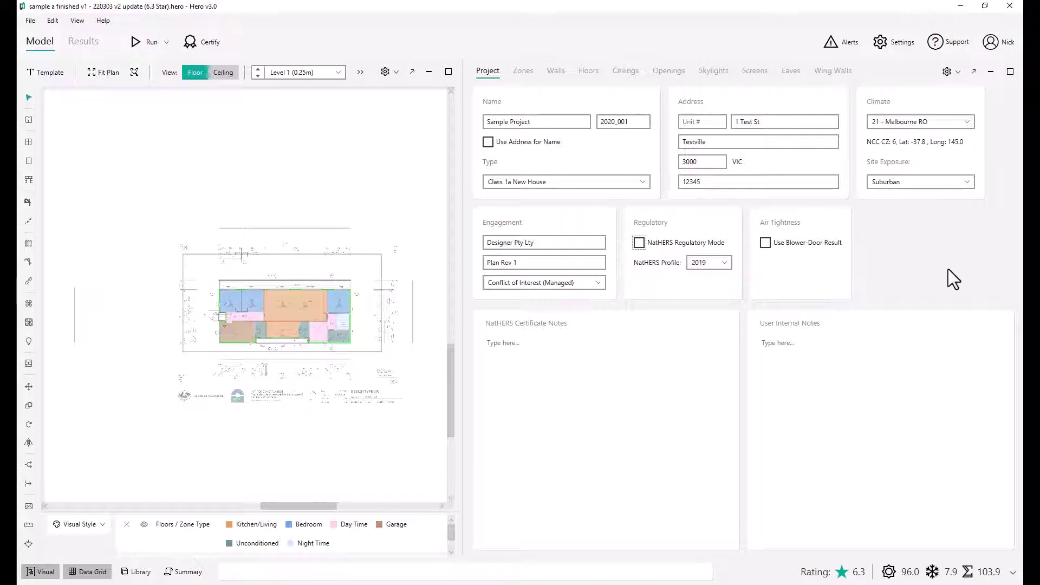
{"action": "left_click", "coordinate": [818, 246]}
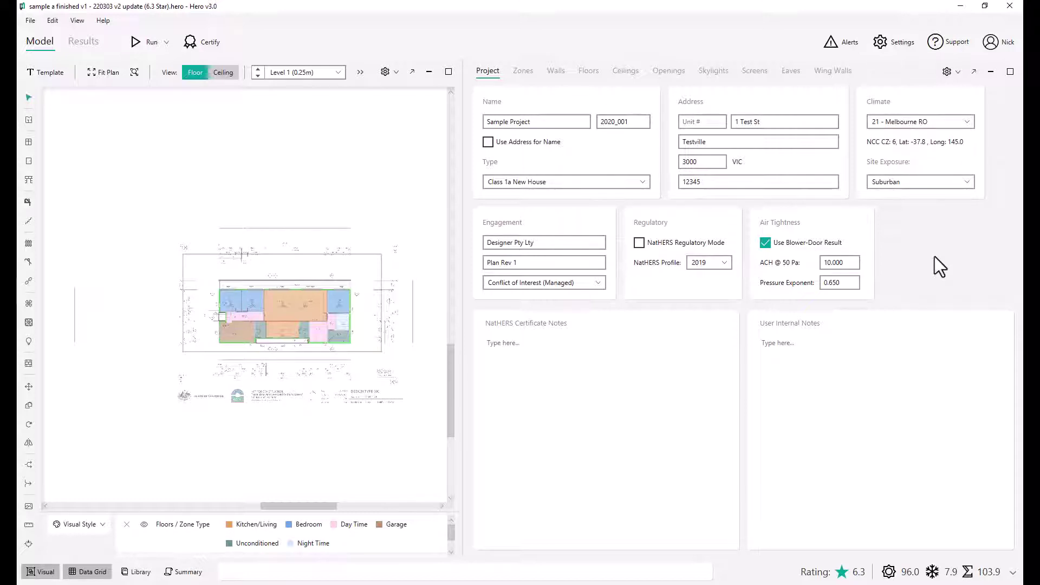
{"action": "key", "text": "space"}
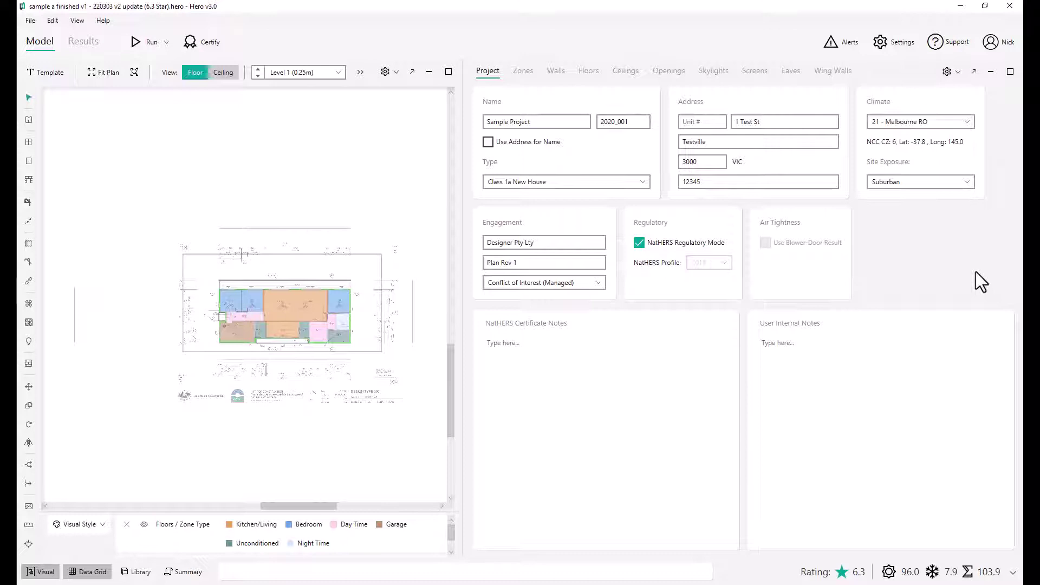
{"action": "left_click", "coordinate": [662, 245]}
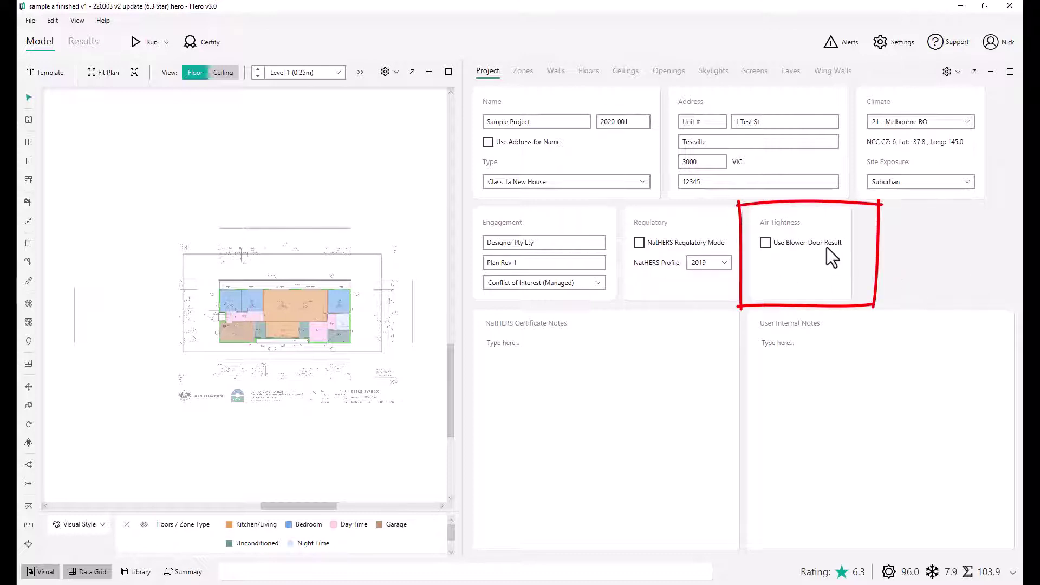
{"action": "left_click", "coordinate": [803, 245]}
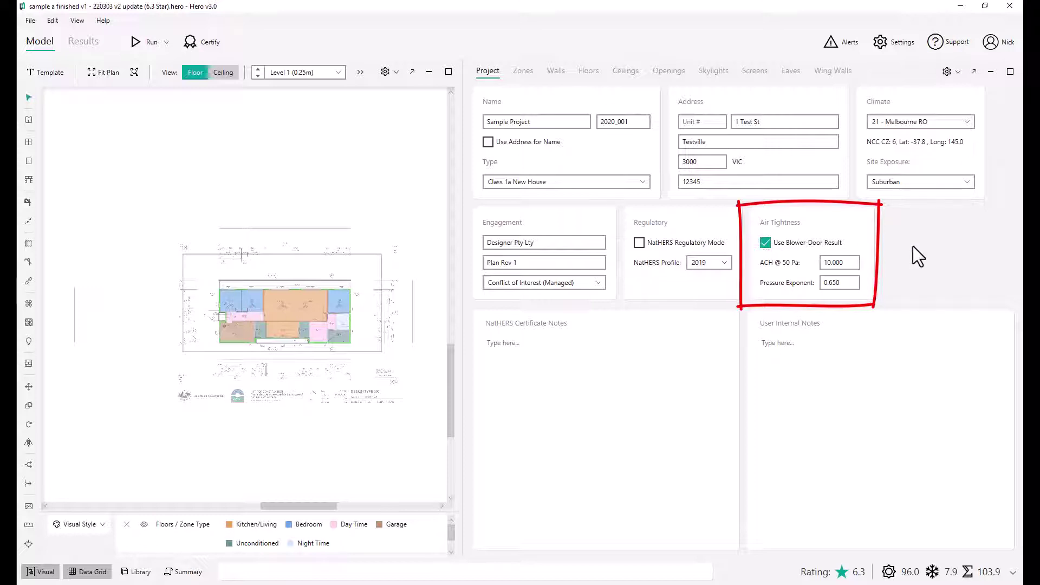
{"action": "double_click", "coordinate": [852, 263]}
{"action": "key", "text": "BackSpace"}
Step: Enter 5.00 for ACH @ 50 Pa and commit it so the rating recalculates
{"action": "type", "text": "5.00"}
{"action": "left_click", "coordinate": [909, 263]}
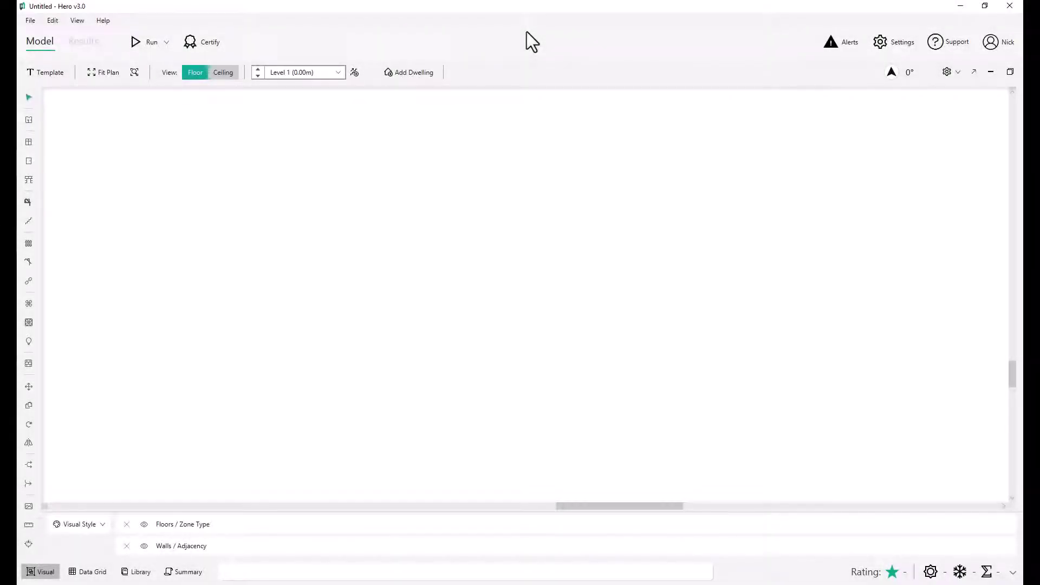
Step: Load a floor plan PDF as the background image, accepting its detected paper size and scale
{"action": "left_click", "coordinate": [28, 506]}
{"action": "double_click", "coordinate": [270, 117]}
{"action": "left_click", "coordinate": [533, 385]}
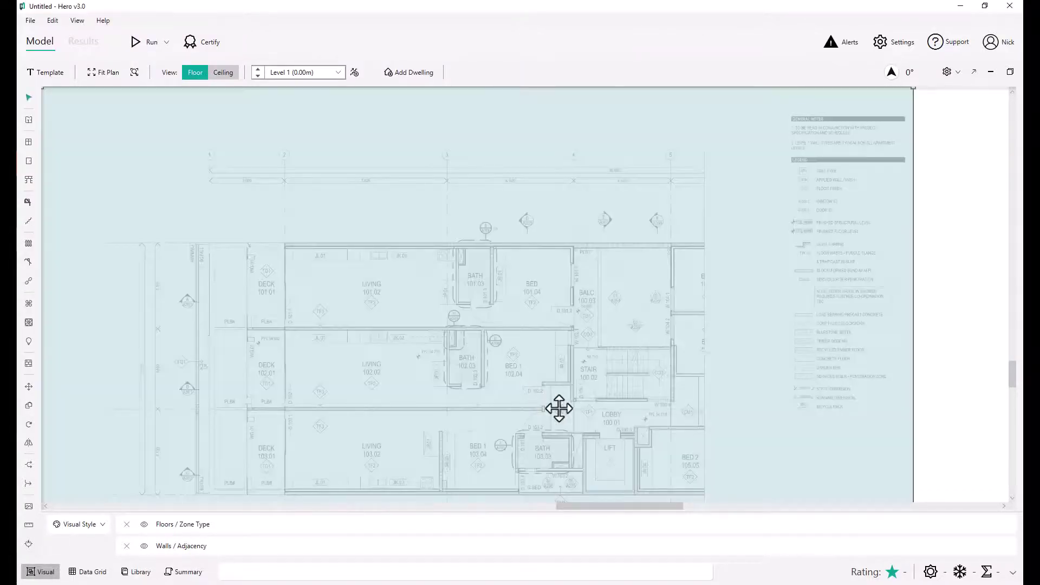
{"action": "left_click", "coordinate": [557, 409]}
{"action": "scroll", "coordinate": [541, 401], "scroll_direction": "down", "scroll_amount": 3}
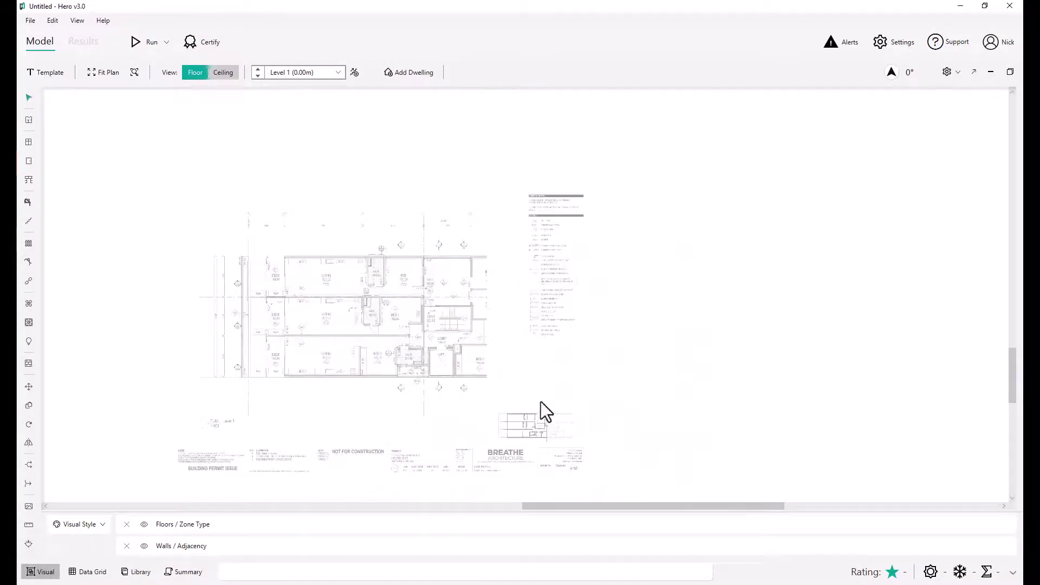
Step: Add a second plan PDF without replacing the first and slide it left over the original
{"action": "left_click", "coordinate": [29, 507]}
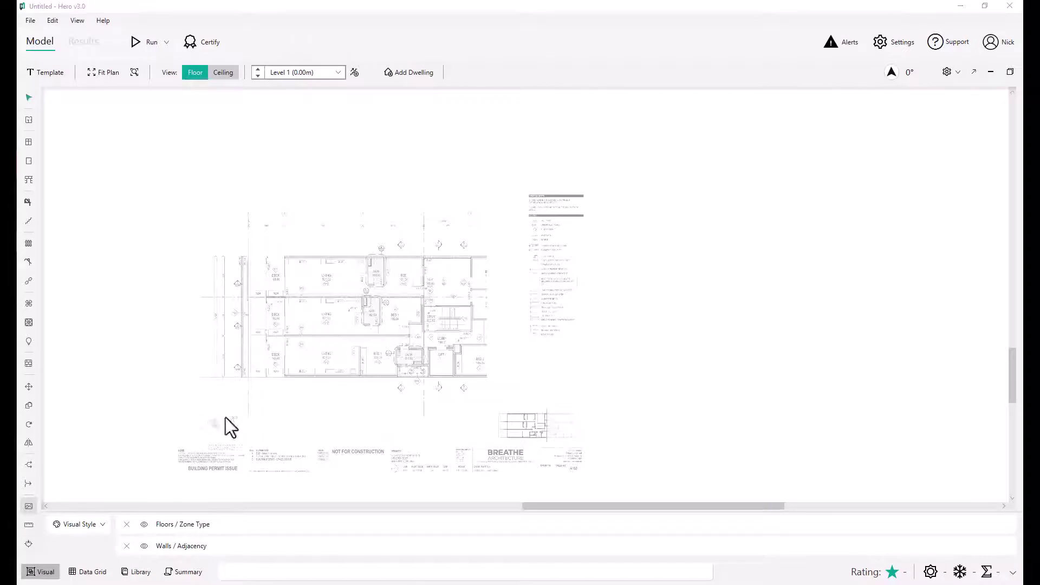
{"action": "double_click", "coordinate": [298, 126]}
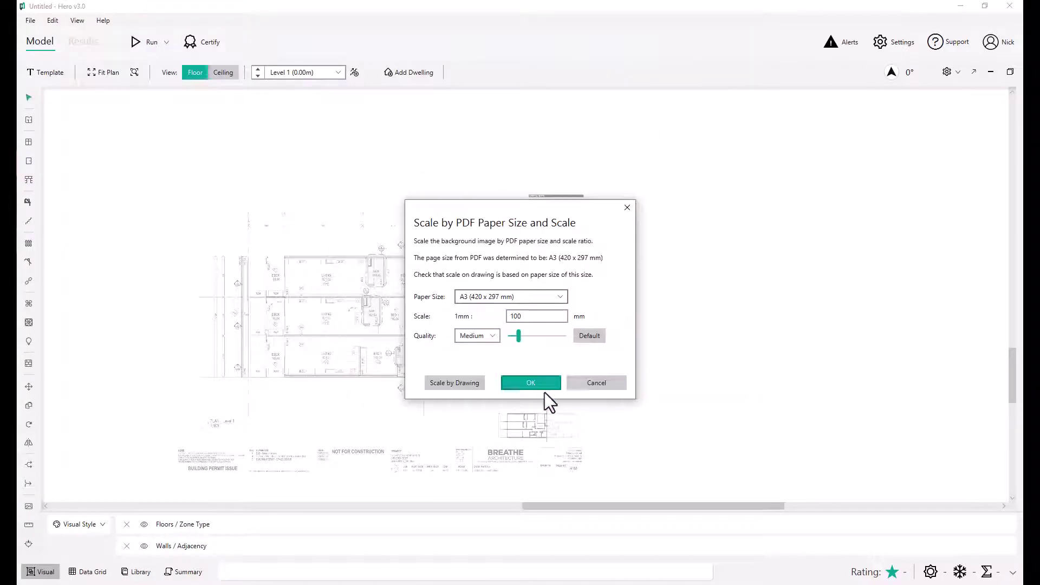
{"action": "left_click", "coordinate": [543, 388]}
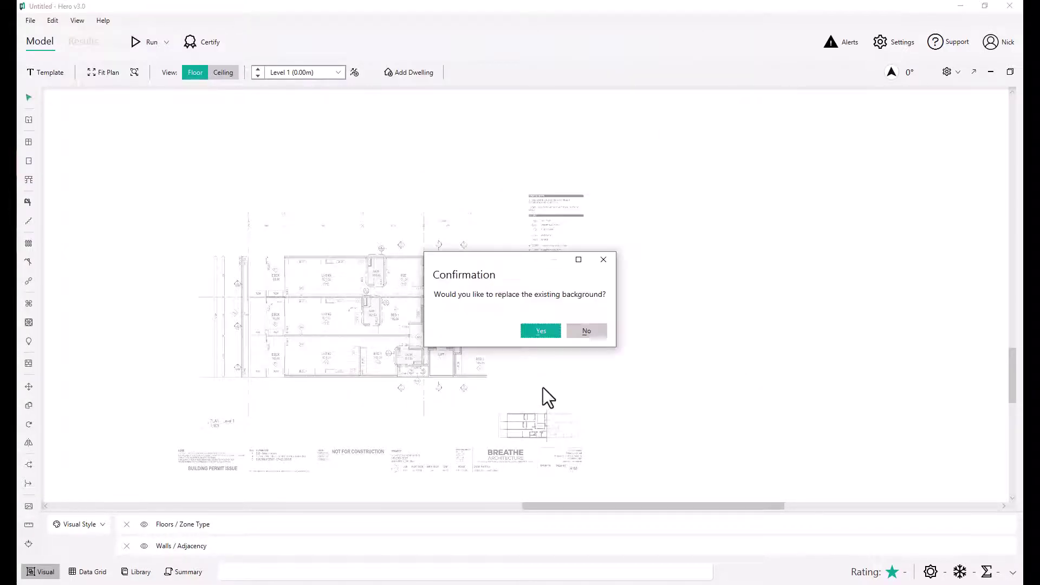
{"action": "left_click", "coordinate": [588, 335]}
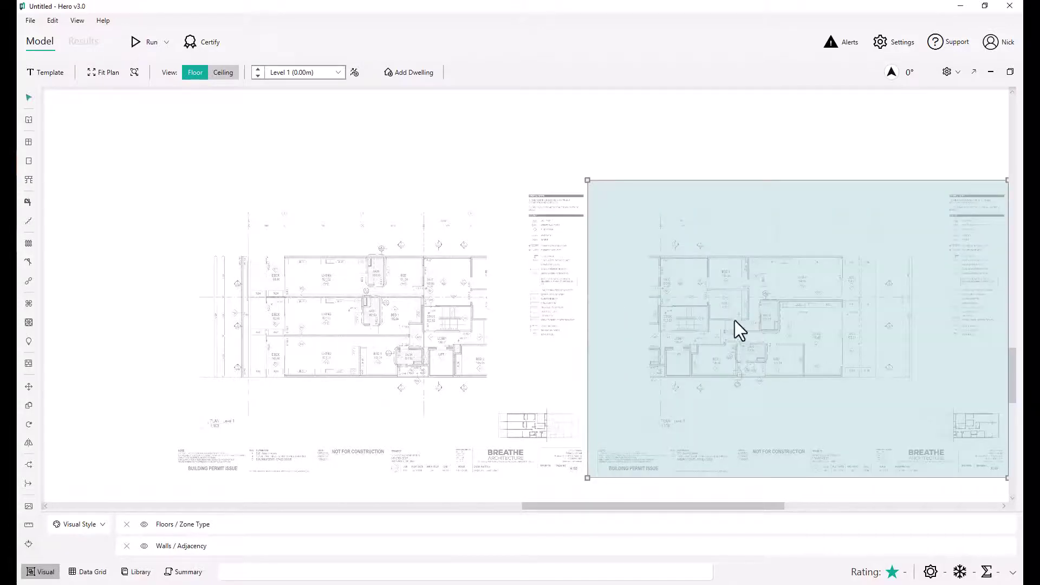
{"action": "scroll", "coordinate": [735, 320], "scroll_direction": "up", "scroll_amount": 3}
{"action": "mouse_move", "coordinate": [807, 296]}
{"action": "left_mouse_down"}
{"action": "mouse_move", "coordinate": [817, 295]}
{"action": "mouse_move", "coordinate": [601, 304]}
{"action": "mouse_move", "coordinate": [411, 292]}
{"action": "left_mouse_up"}
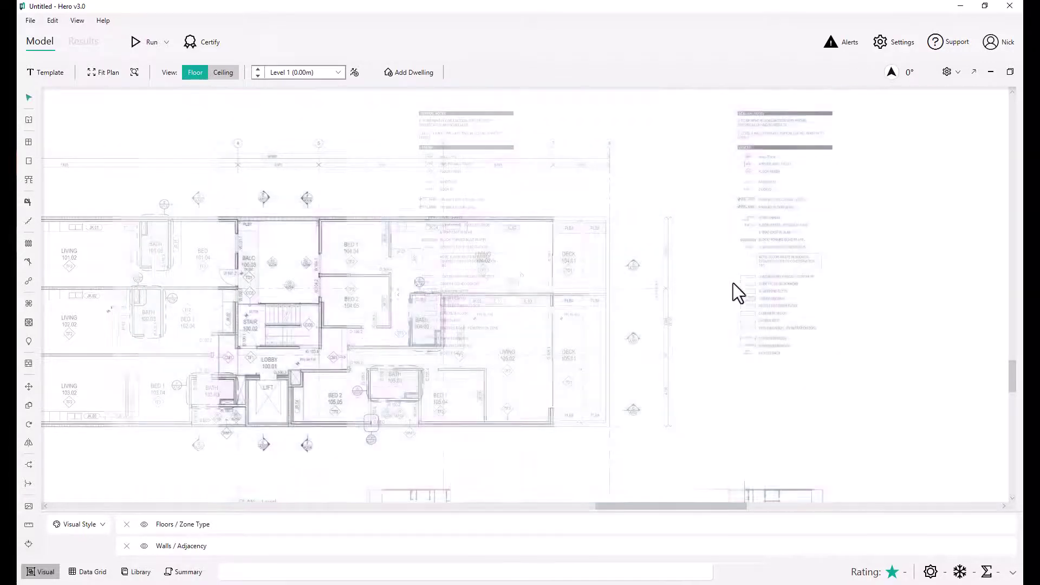
{"action": "scroll", "coordinate": [610, 320], "scroll_direction": "down", "scroll_amount": 3}
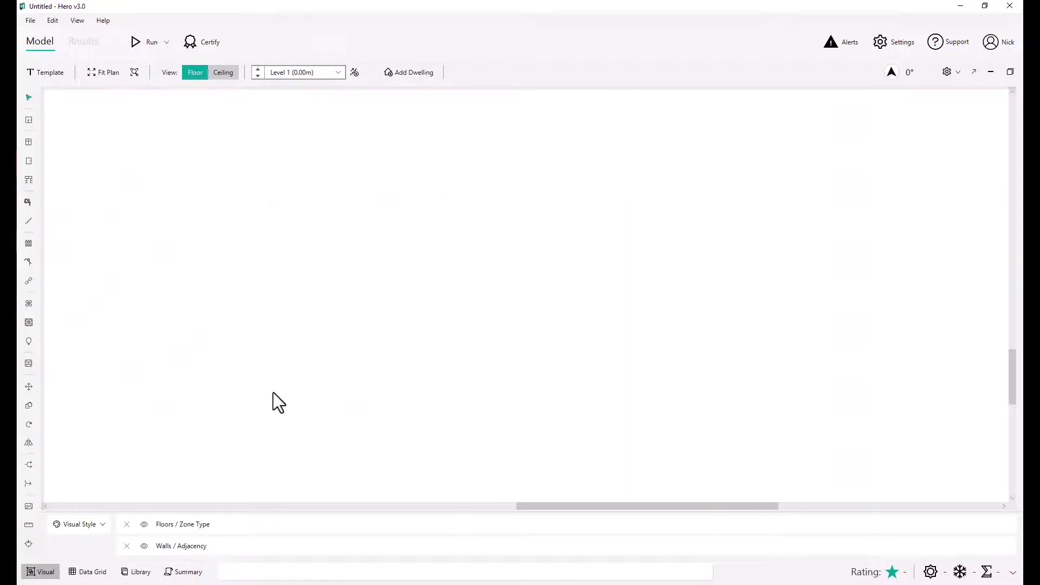
Step: Load another plan PDF as background, accepting its detected paper size and scale
{"action": "left_click", "coordinate": [27, 508]}
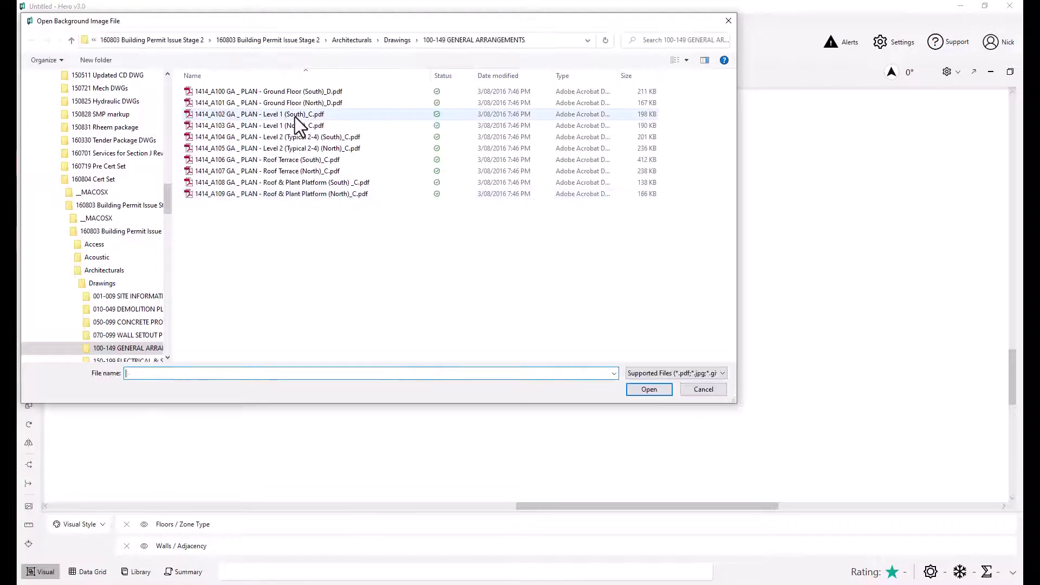
{"action": "double_click", "coordinate": [295, 116]}
{"action": "left_click", "coordinate": [553, 386]}
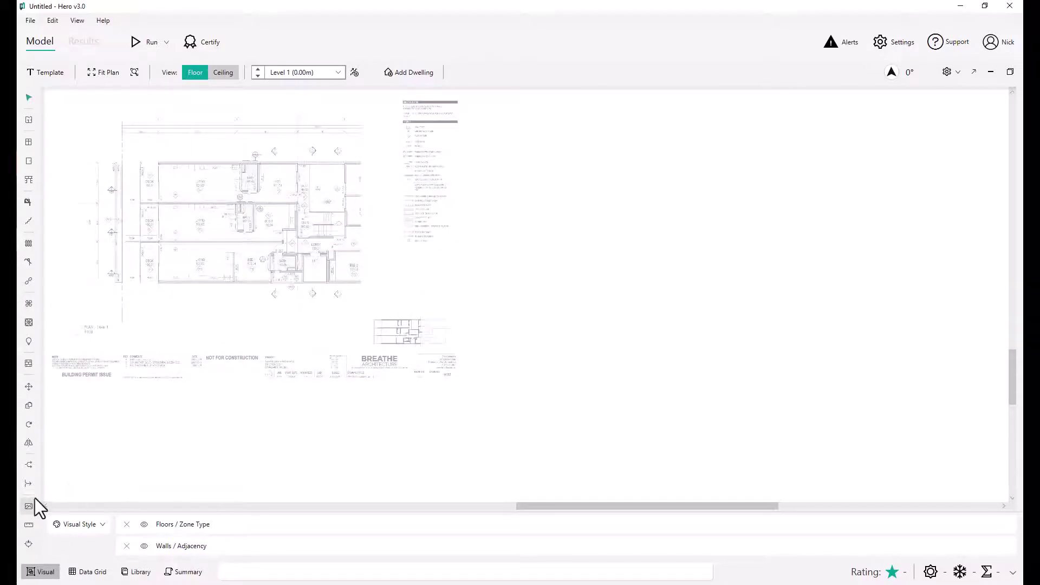
Step: Add the Level 1 (North) plan PDF as an extra background, keeping the existing one
{"action": "left_click", "coordinate": [35, 500]}
{"action": "left_click", "coordinate": [247, 127]}
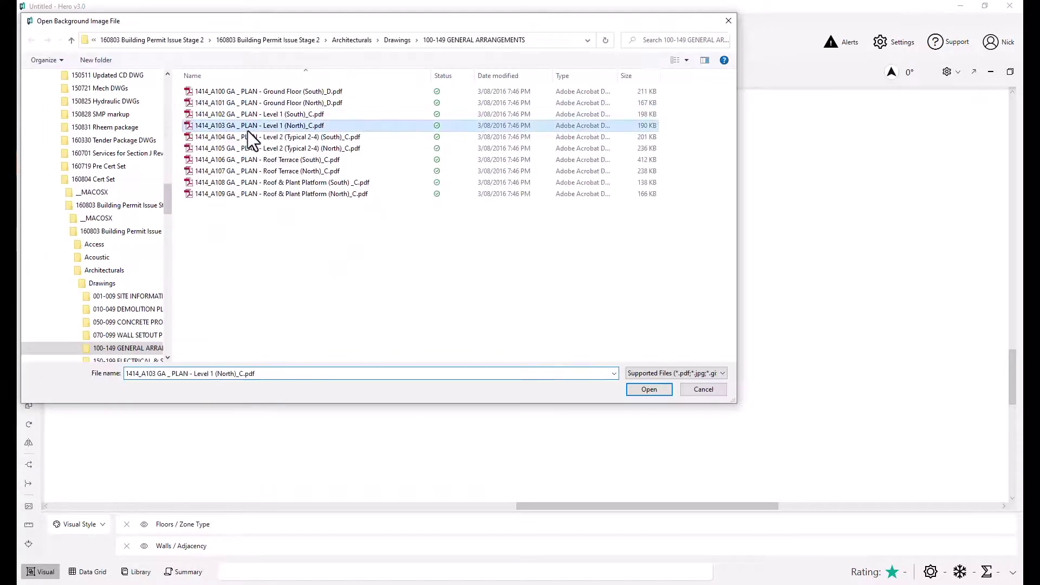
{"action": "double_click", "coordinate": [248, 132]}
{"action": "left_click", "coordinate": [542, 389]}
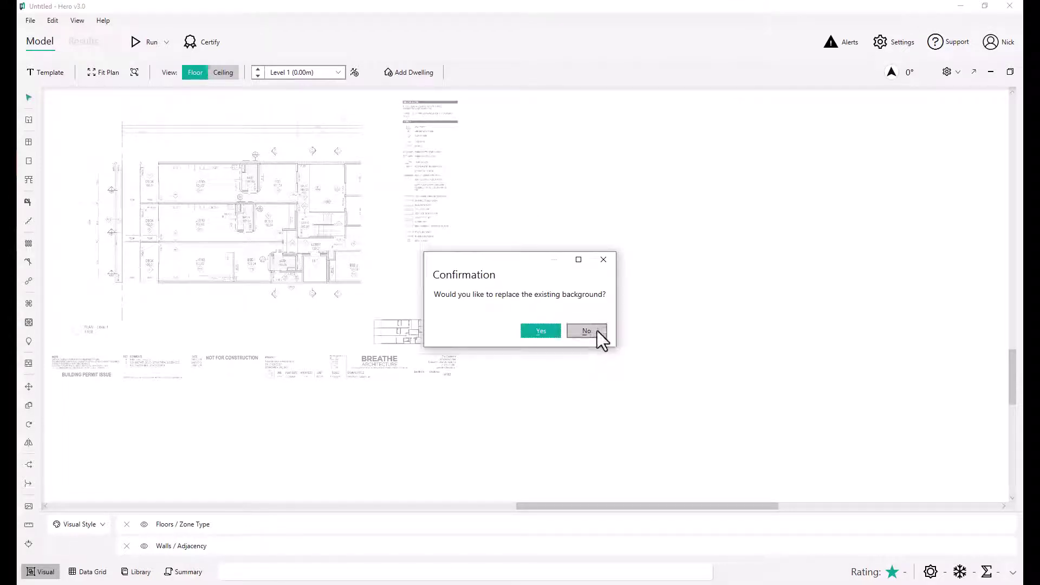
{"action": "left_click", "coordinate": [597, 331]}
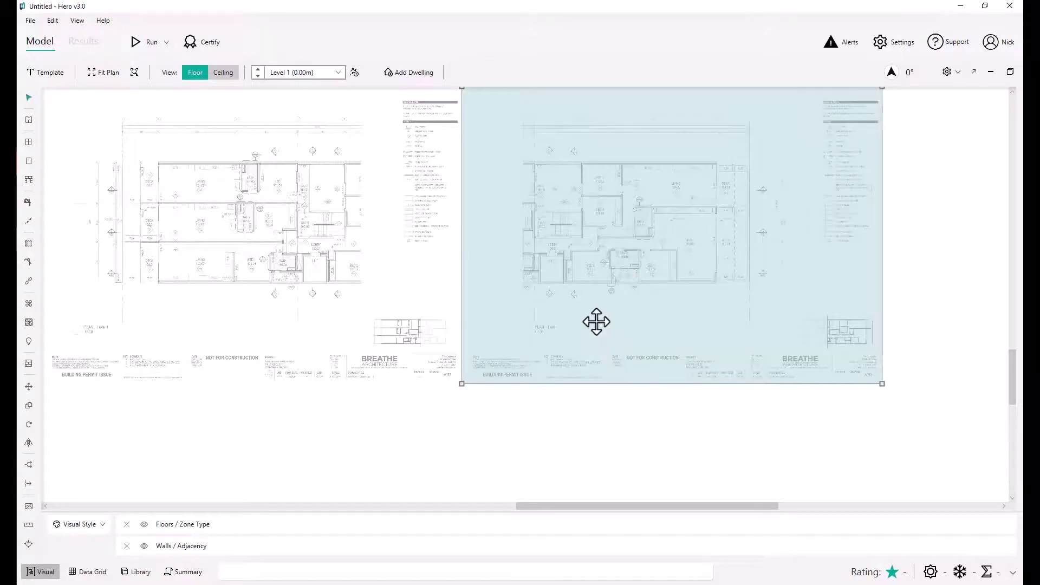
Step: Move the Level 1 (North) background with Ctrl+X so its wall corner meets the original plan's corner
{"action": "scroll", "coordinate": [641, 161], "scroll_direction": "up", "scroll_amount": 3}
{"action": "left_click", "coordinate": [591, 166]}
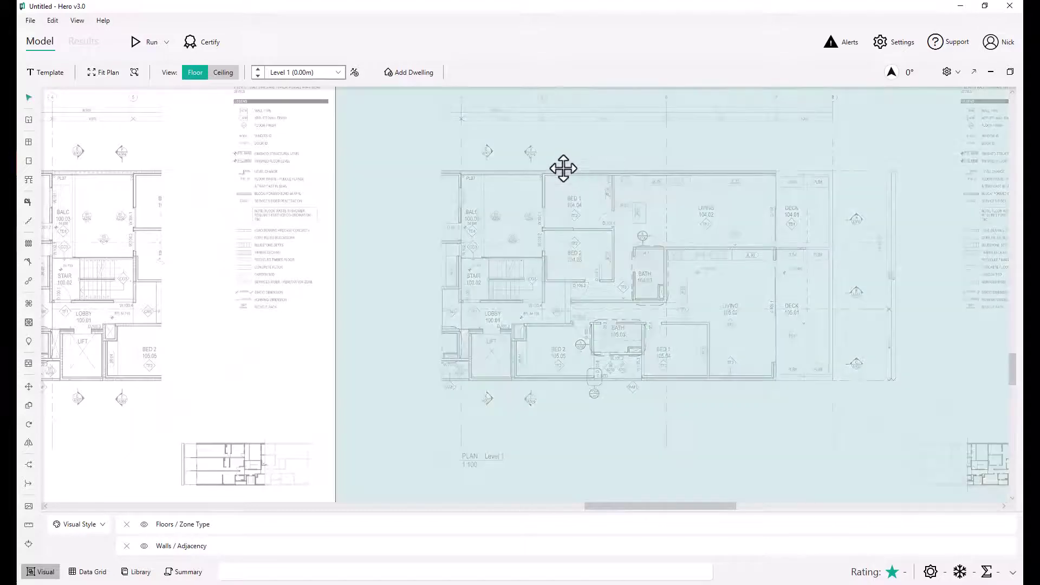
{"action": "scroll", "coordinate": [541, 179], "scroll_direction": "up", "scroll_amount": 5}
{"action": "key", "text": "ctrl+x"}
{"action": "scroll", "coordinate": [528, 186], "scroll_direction": "up", "scroll_amount": 3}
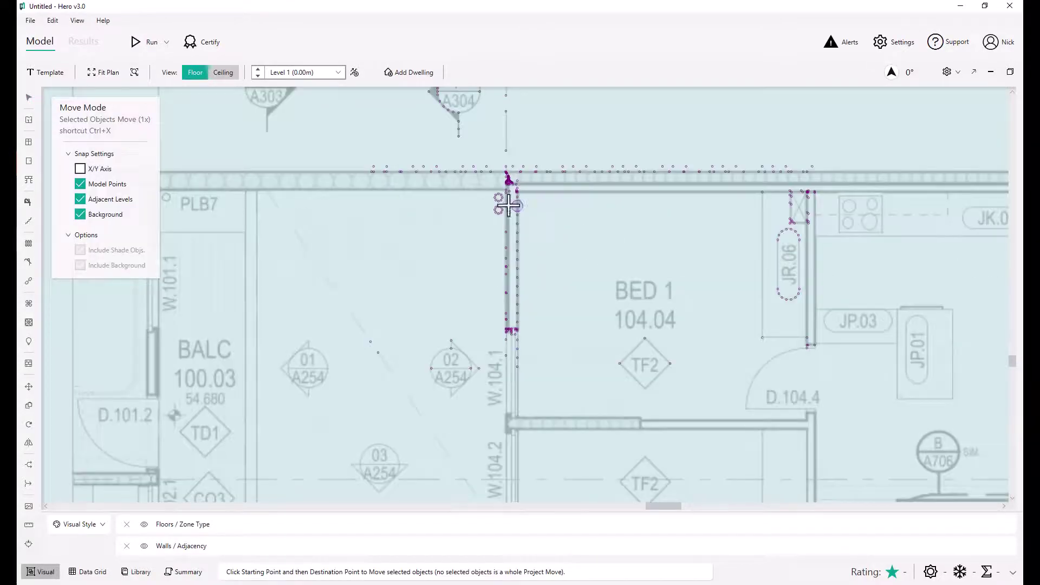
{"action": "scroll", "coordinate": [758, 271], "scroll_direction": "down", "scroll_amount": 5}
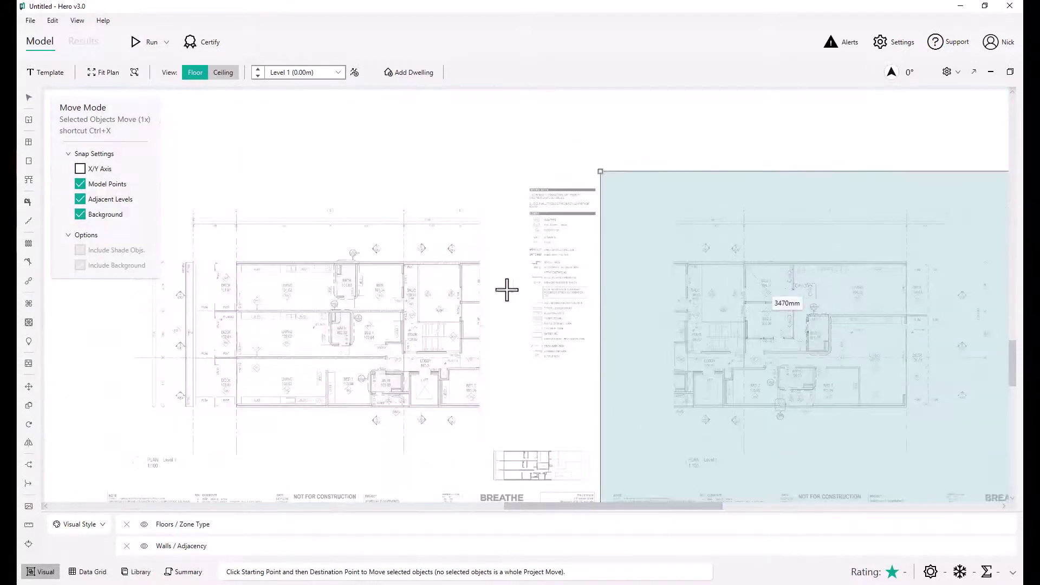
{"action": "scroll", "coordinate": [458, 275], "scroll_direction": "up", "scroll_amount": 4}
{"action": "left_click", "coordinate": [463, 223]}
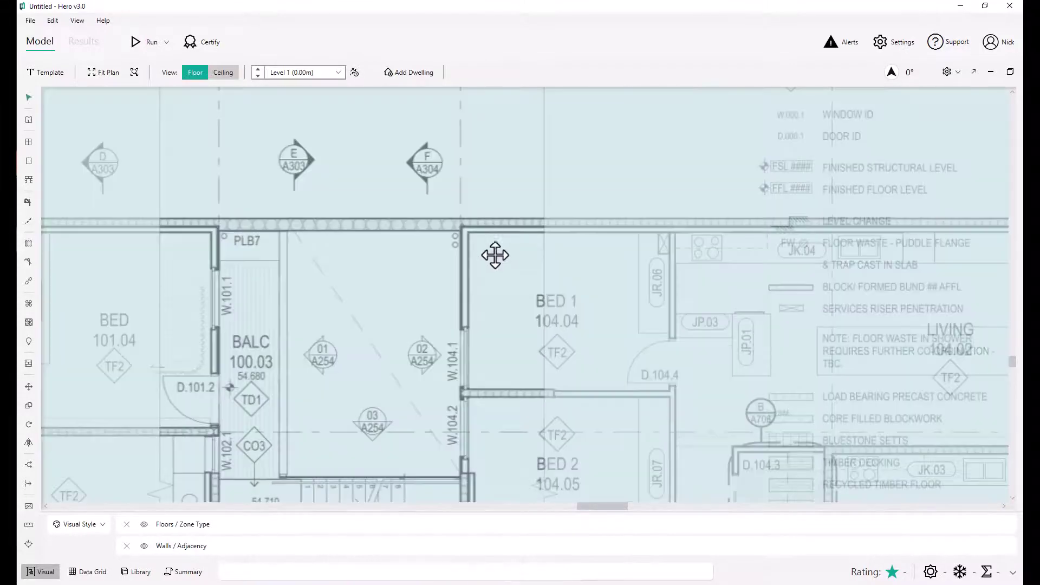
{"action": "scroll", "coordinate": [495, 253], "scroll_direction": "down", "scroll_amount": 3}
{"action": "scroll", "coordinate": [507, 224], "scroll_direction": "down", "scroll_amount": 1}
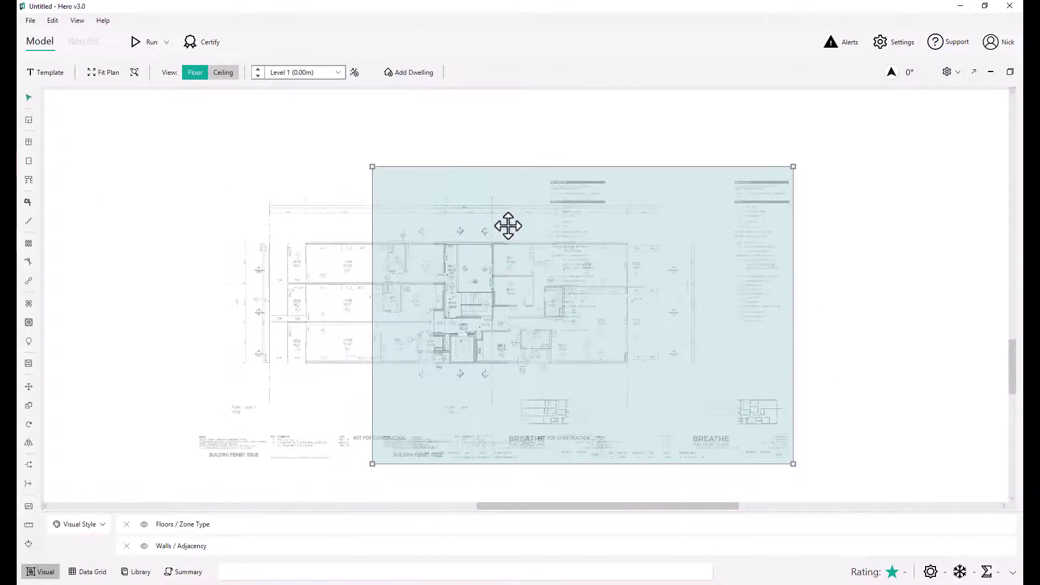
{"action": "left_click", "coordinate": [469, 338]}
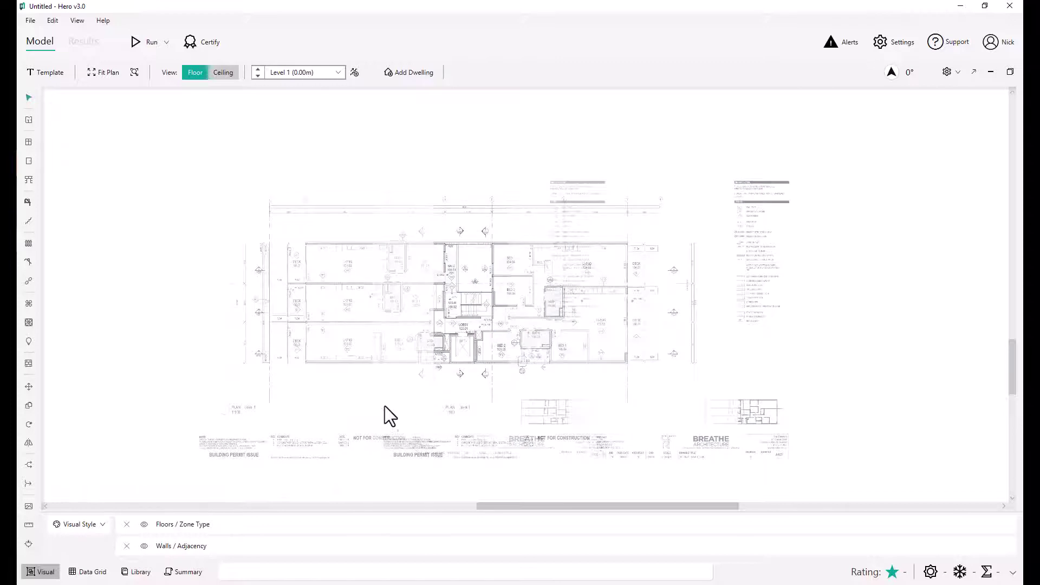
{"action": "scroll", "coordinate": [385, 405], "scroll_direction": "up", "scroll_amount": 1}
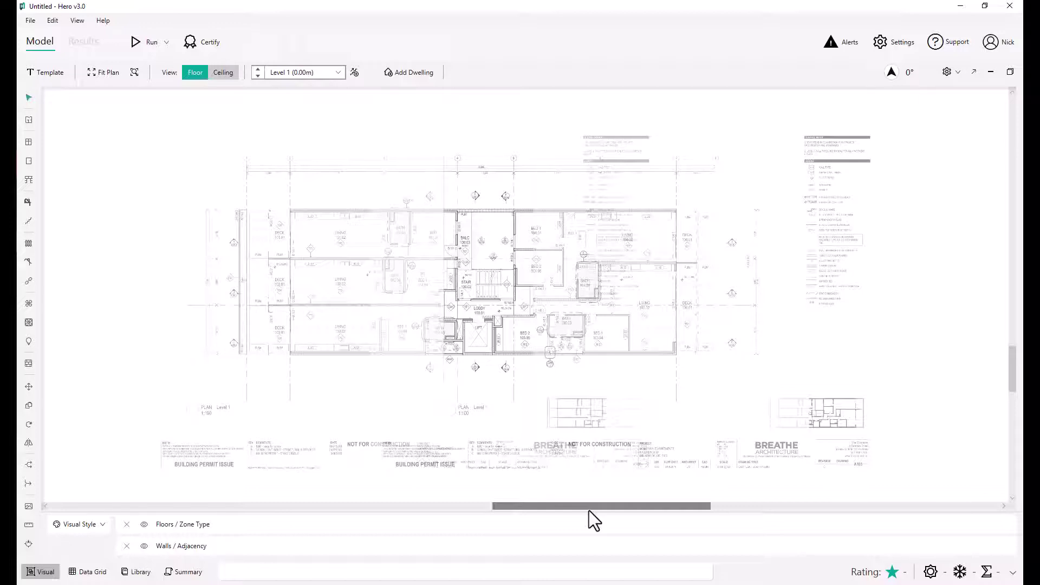
Step: Hide the BACKGND 04 background image, then show it again
{"action": "right_click", "coordinate": [694, 282]}
{"action": "mouse_move", "coordinate": [730, 292]}
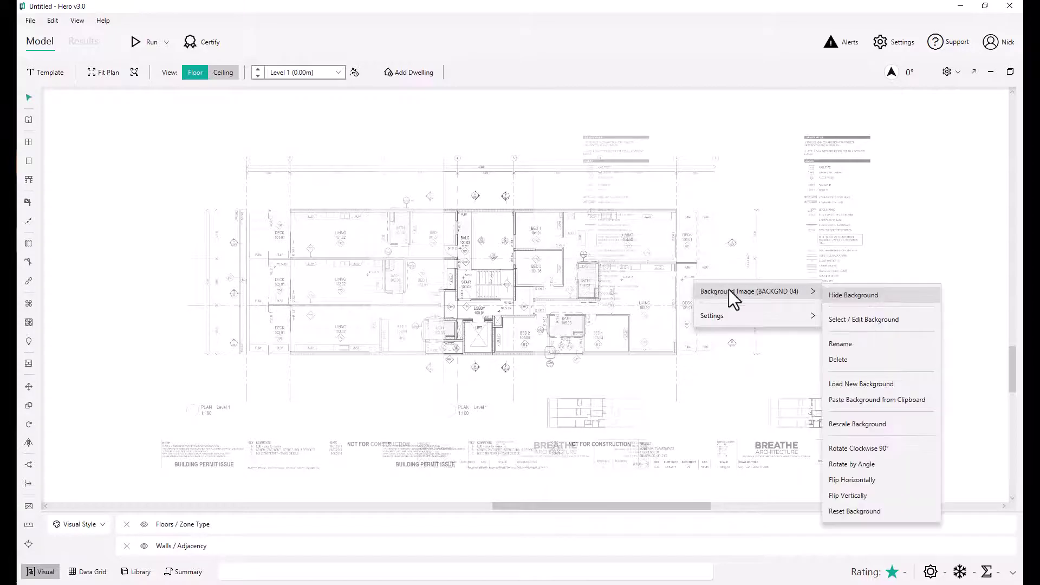
{"action": "left_click", "coordinate": [849, 296]}
{"action": "right_click", "coordinate": [733, 254]}
{"action": "mouse_move", "coordinate": [757, 265]}
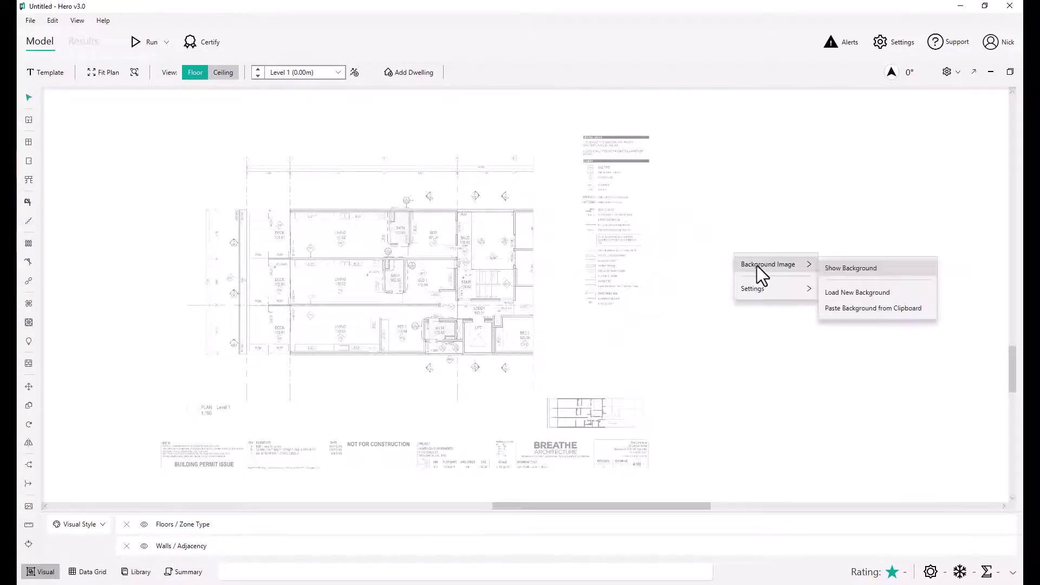
{"action": "left_click", "coordinate": [847, 267]}
Step: Hide and re-show the other background plan, then hide the right-hand plan
{"action": "right_click", "coordinate": [314, 278]}
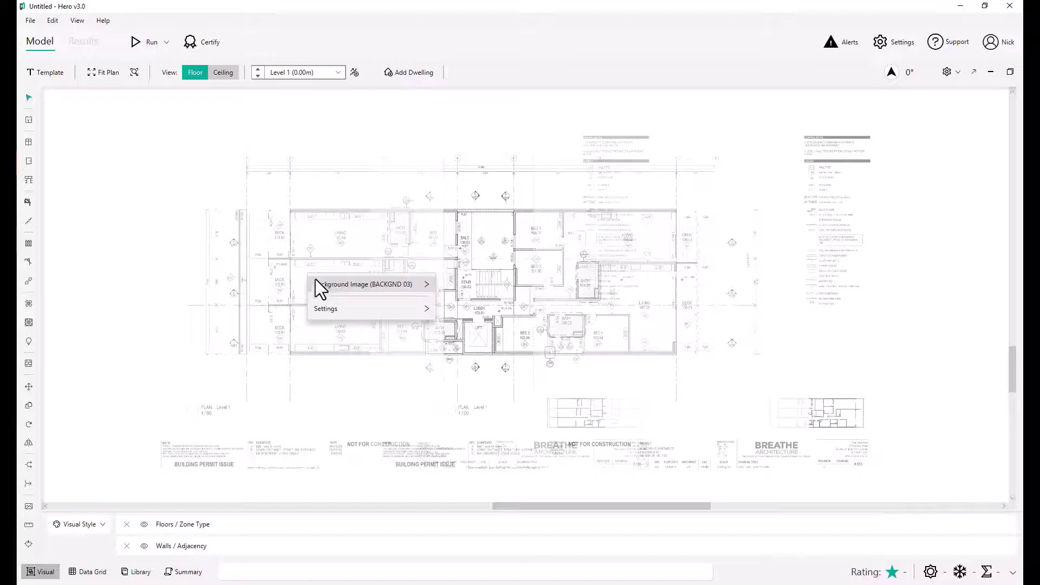
{"action": "mouse_move", "coordinate": [412, 284]}
{"action": "left_click", "coordinate": [457, 284]}
{"action": "right_click", "coordinate": [304, 275]}
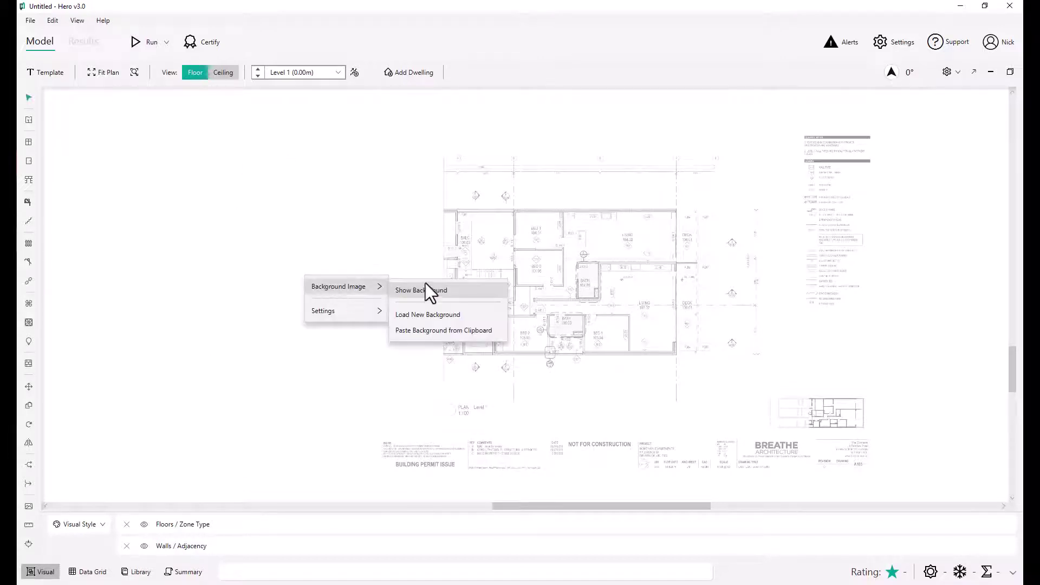
{"action": "left_click", "coordinate": [425, 296]}
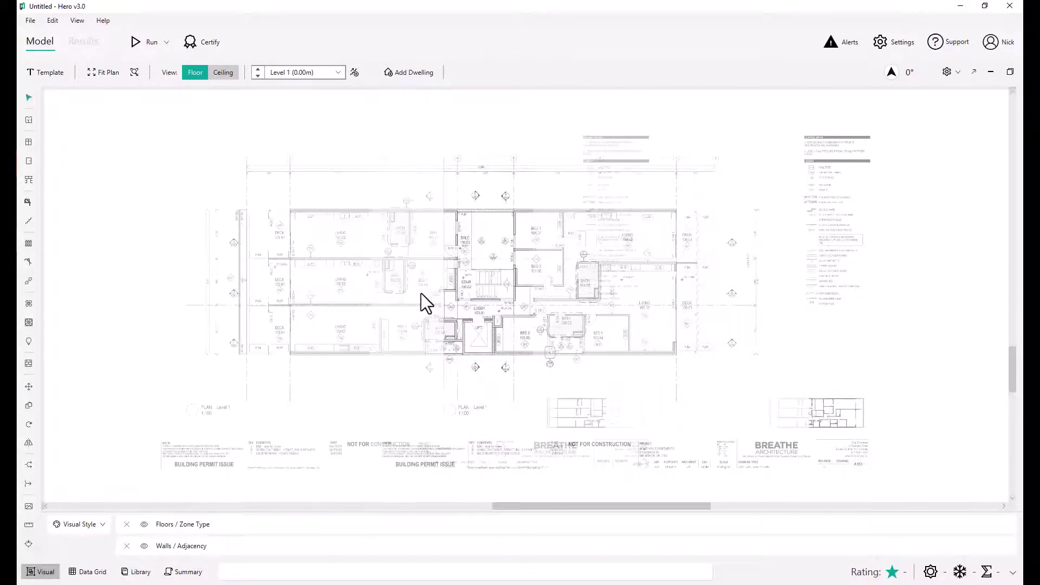
{"action": "right_click", "coordinate": [659, 270]}
{"action": "left_click", "coordinate": [804, 284]}
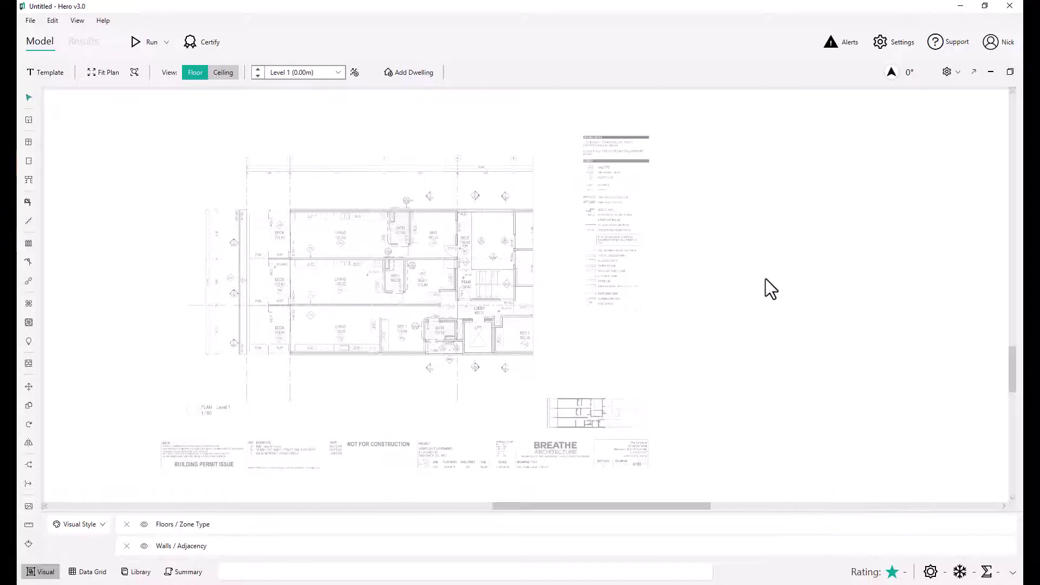
{"action": "right_click", "coordinate": [707, 259]}
{"action": "mouse_move", "coordinate": [725, 268]}
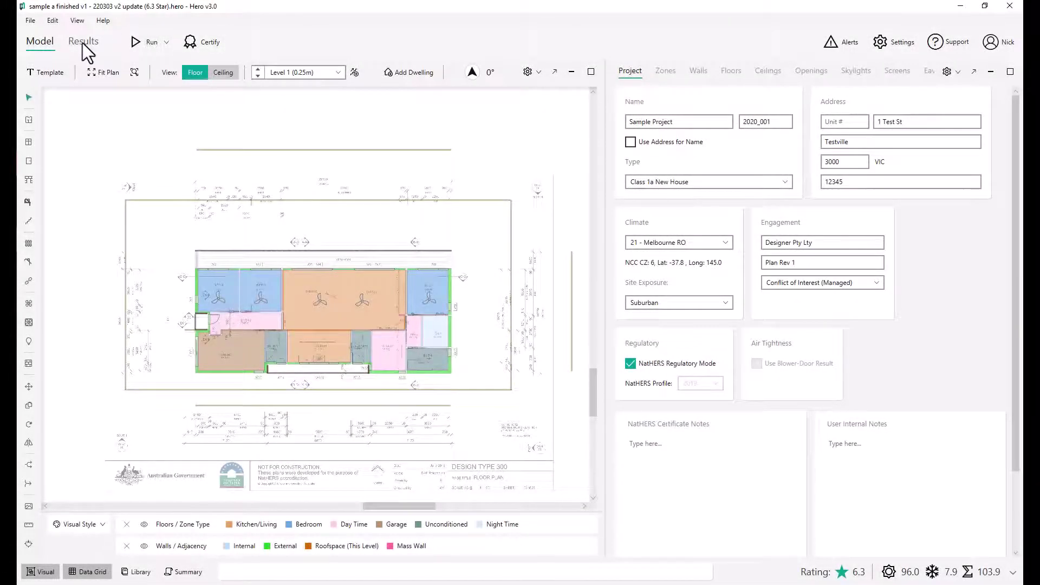
Step: Show the energy rating results with the zone charts as bar charts
{"action": "left_click", "coordinate": [82, 42]}
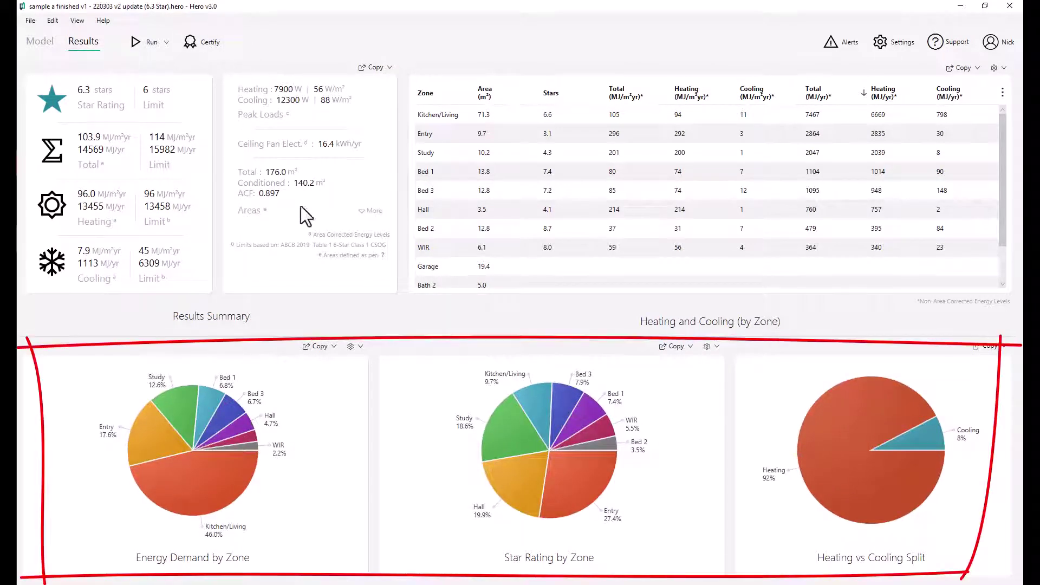
{"action": "left_click", "coordinate": [353, 347]}
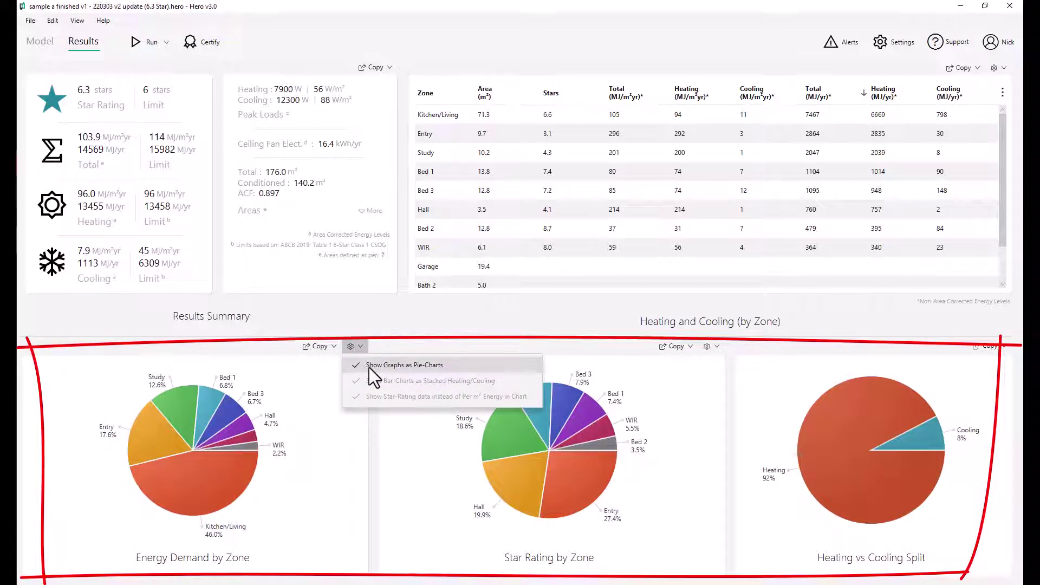
{"action": "left_click", "coordinate": [369, 367]}
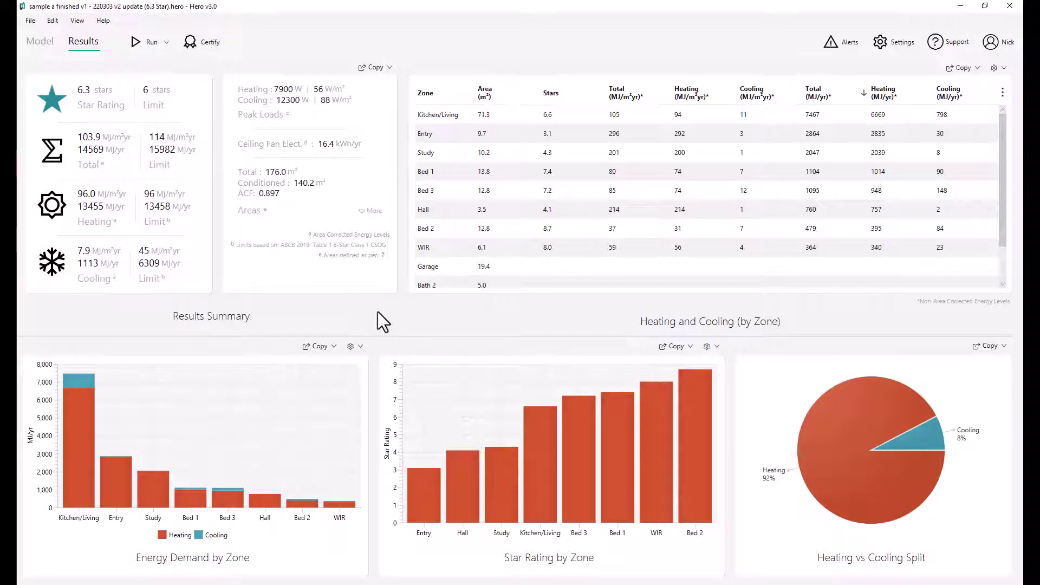
Step: Toggle stacked heating/cooling off and on, chart energy per m², then restore pie charts
{"action": "left_click", "coordinate": [358, 343]}
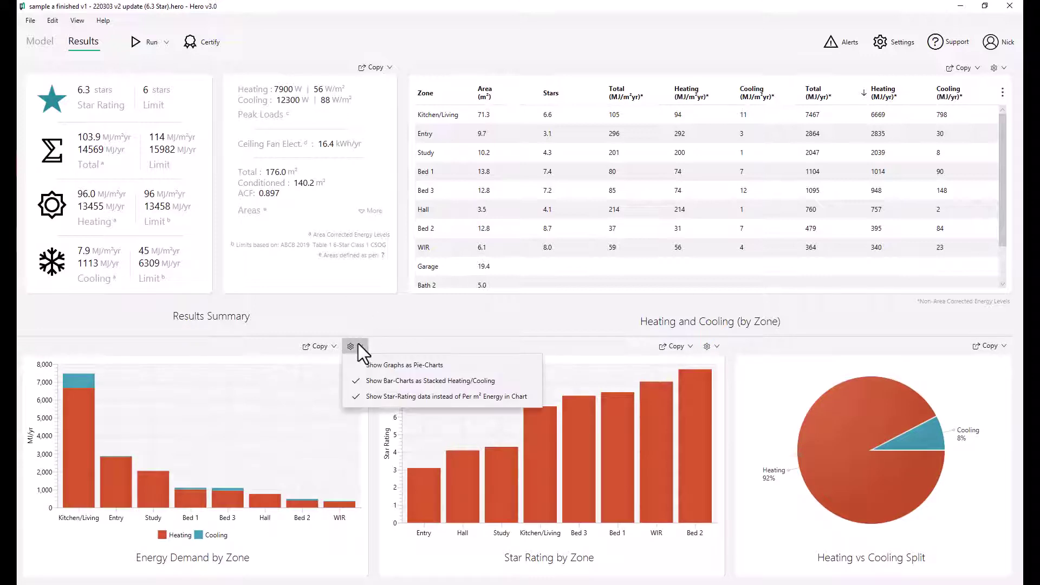
{"action": "left_click", "coordinate": [373, 381]}
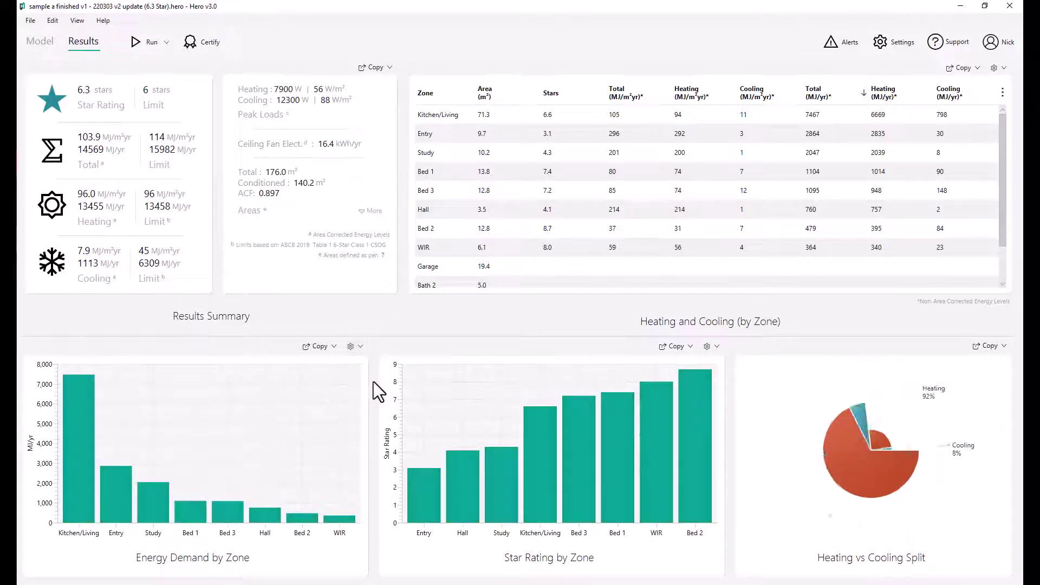
{"action": "left_click", "coordinate": [356, 348]}
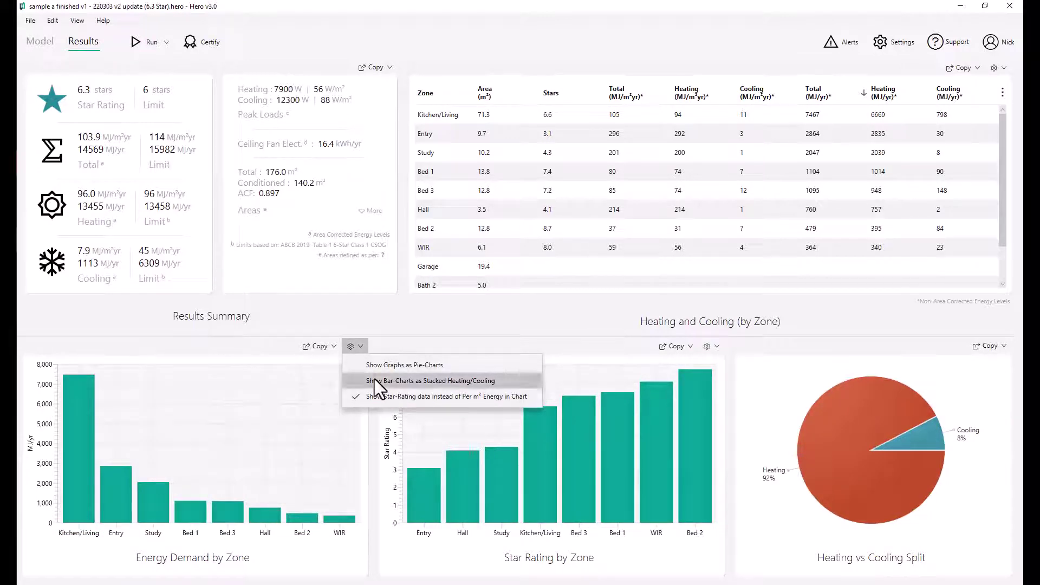
{"action": "left_click", "coordinate": [375, 381]}
{"action": "left_click", "coordinate": [356, 350]}
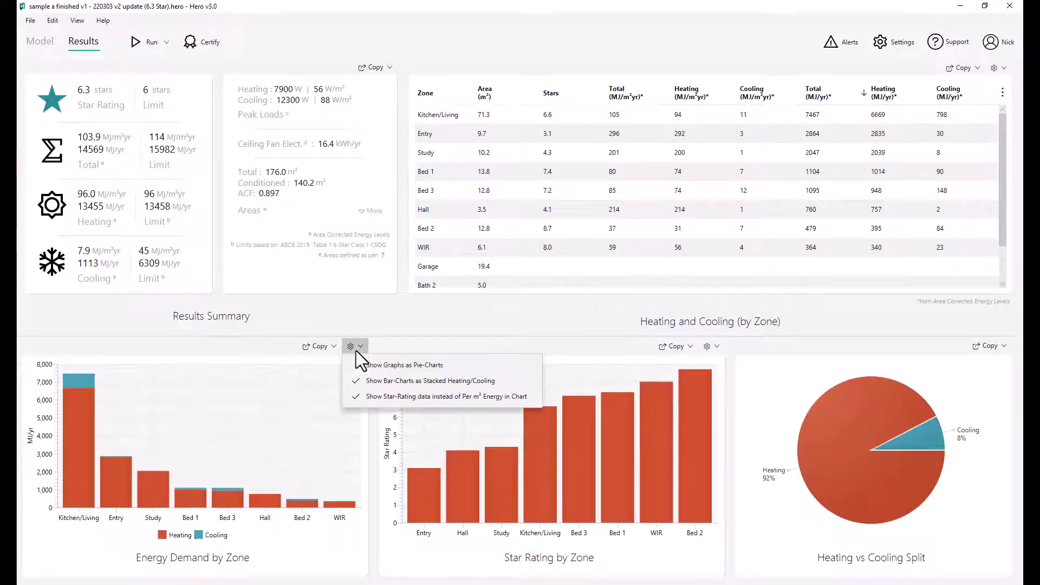
{"action": "left_click", "coordinate": [366, 392]}
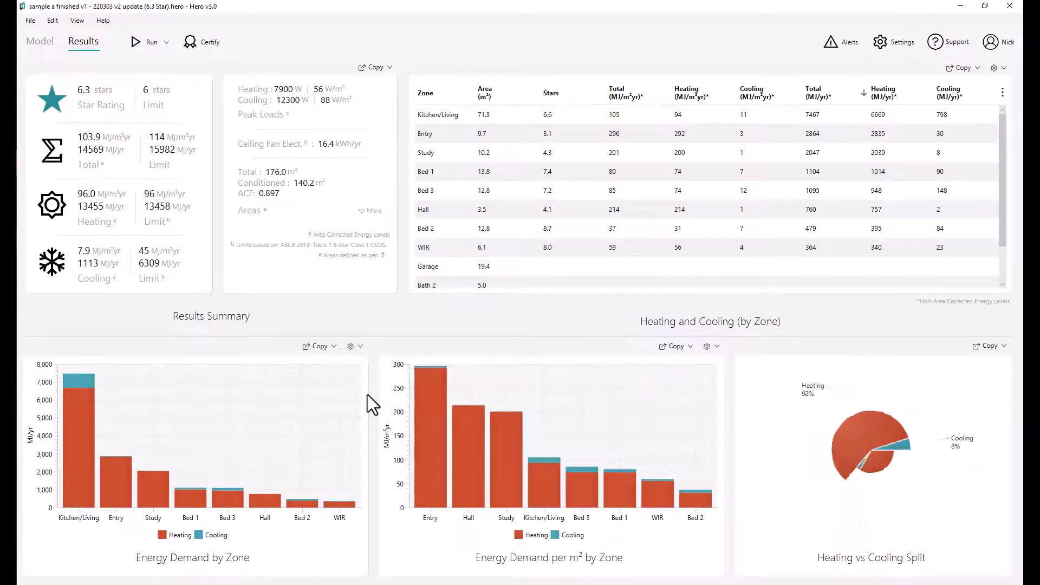
{"action": "left_click", "coordinate": [355, 346]}
{"action": "left_click", "coordinate": [373, 366]}
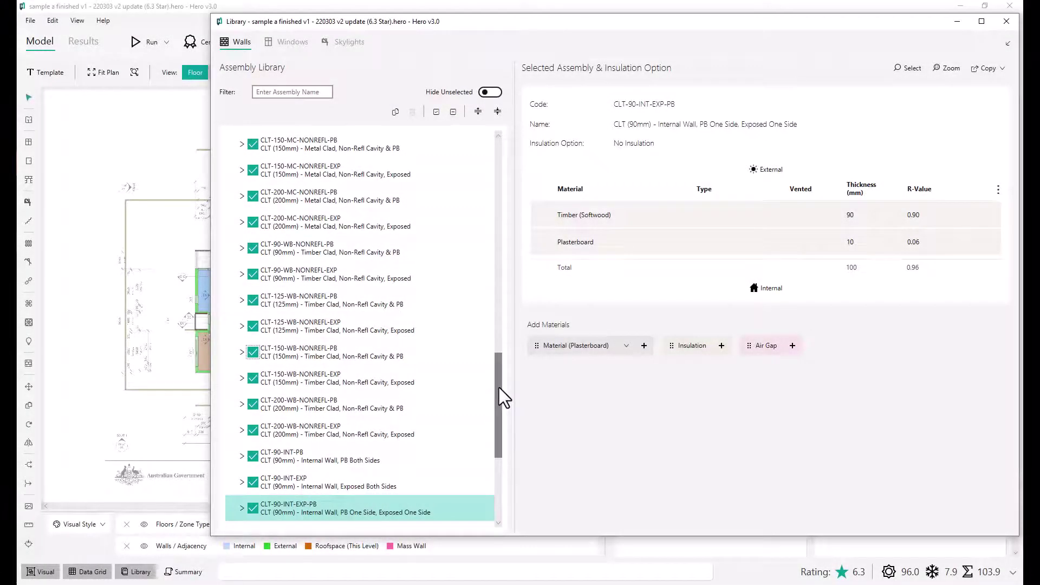
Step: Scroll the wall assemblies, then browse the ceiling construction list for CEIL 03
{"action": "left_click_drag", "start_coordinate": [499, 388], "coordinate": [506, 282]}
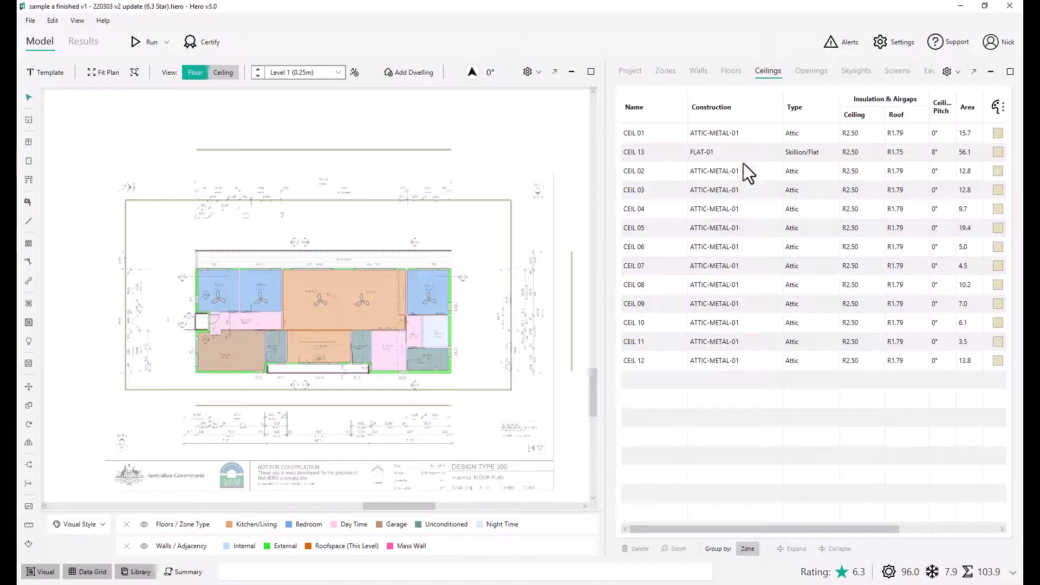
{"action": "left_click", "coordinate": [727, 191]}
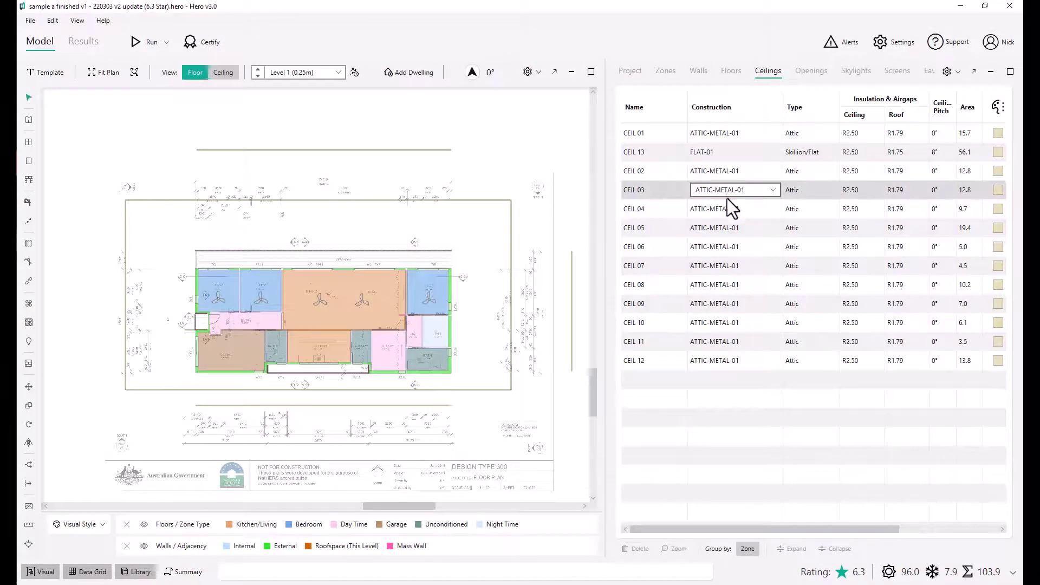
{"action": "left_click", "coordinate": [727, 193]}
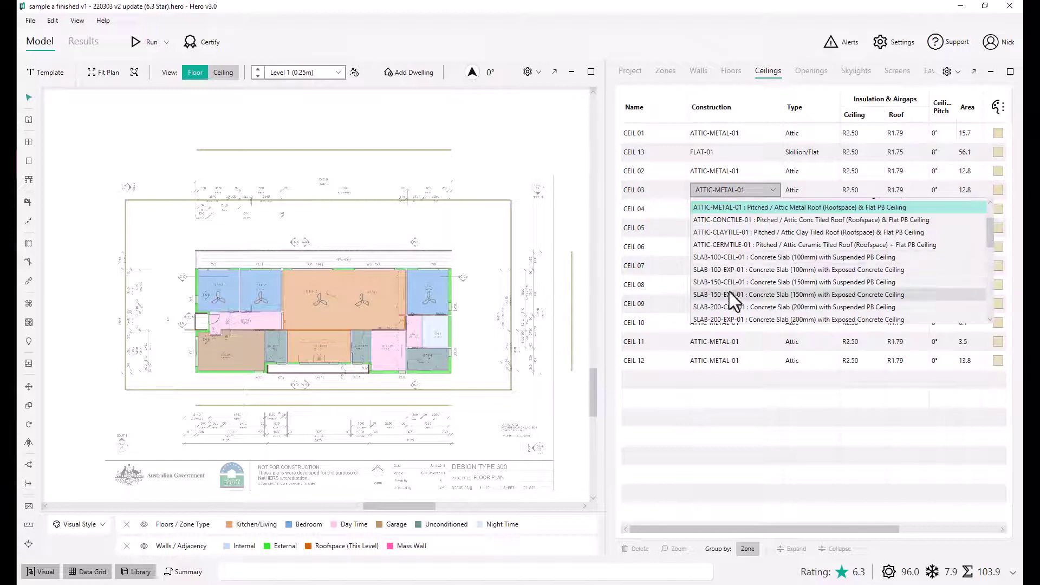
{"action": "scroll", "coordinate": [733, 298], "scroll_direction": "down", "scroll_amount": 4}
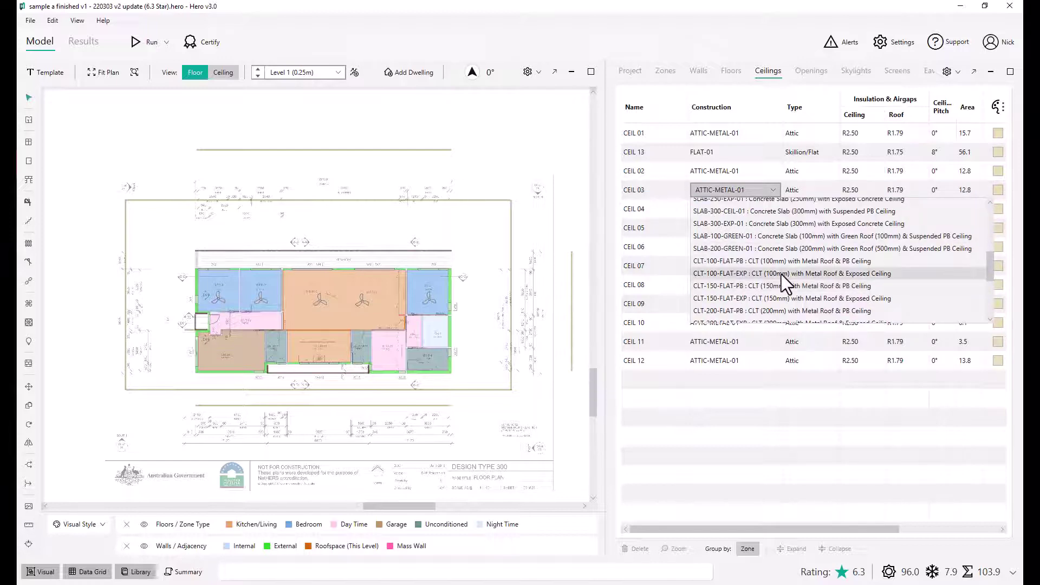
{"action": "scroll", "coordinate": [782, 274], "scroll_direction": "down", "scroll_amount": 4}
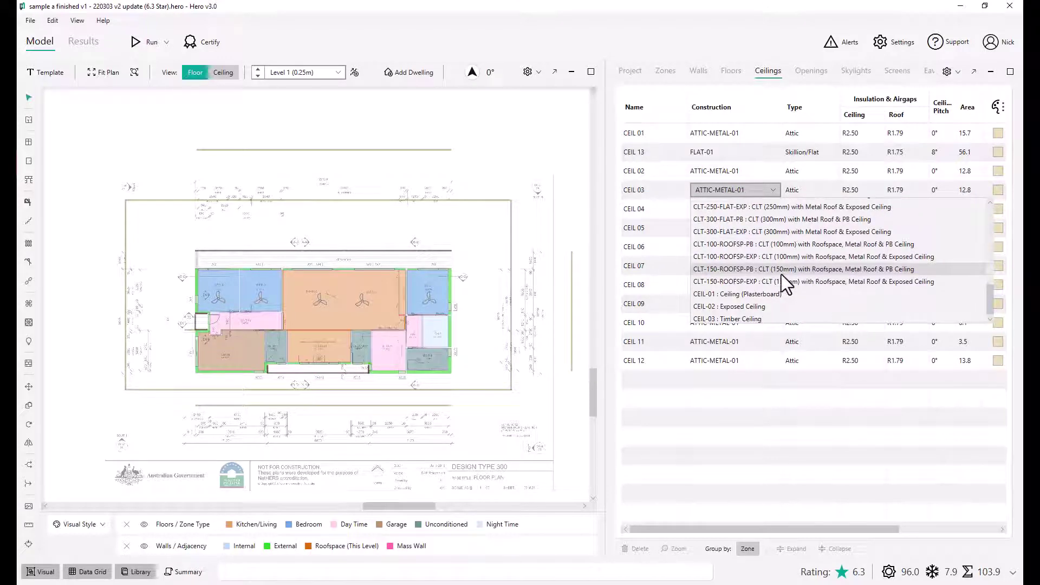
Step: Leave CEIL 03 unchanged and browse the floor constructions available for FLR 03
{"action": "left_click", "coordinate": [577, 228]}
{"action": "left_click", "coordinate": [726, 76]}
{"action": "left_click", "coordinate": [728, 167]}
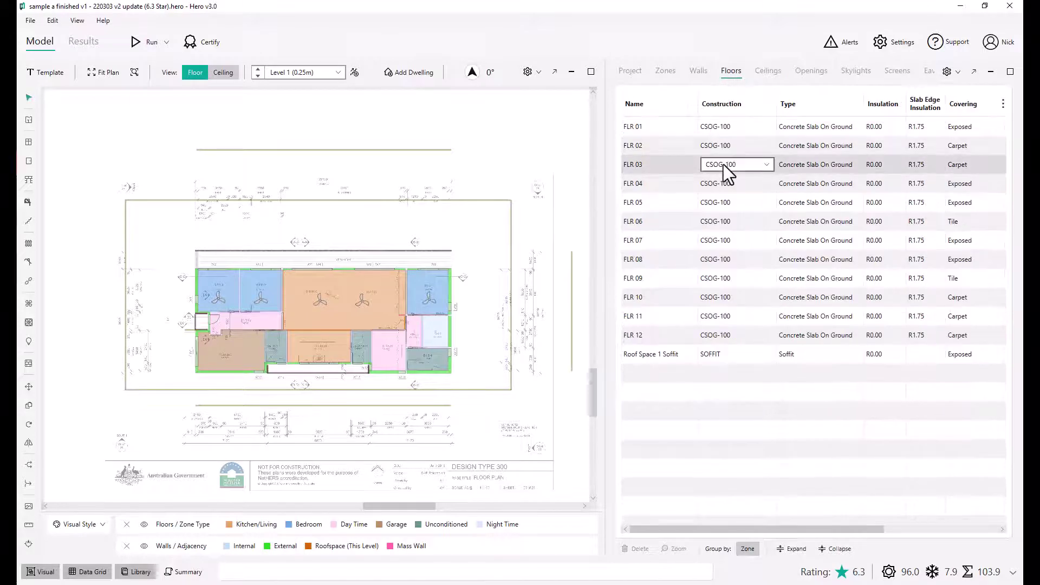
{"action": "left_click", "coordinate": [727, 167]}
{"action": "scroll", "coordinate": [728, 254], "scroll_direction": "down", "scroll_amount": 4}
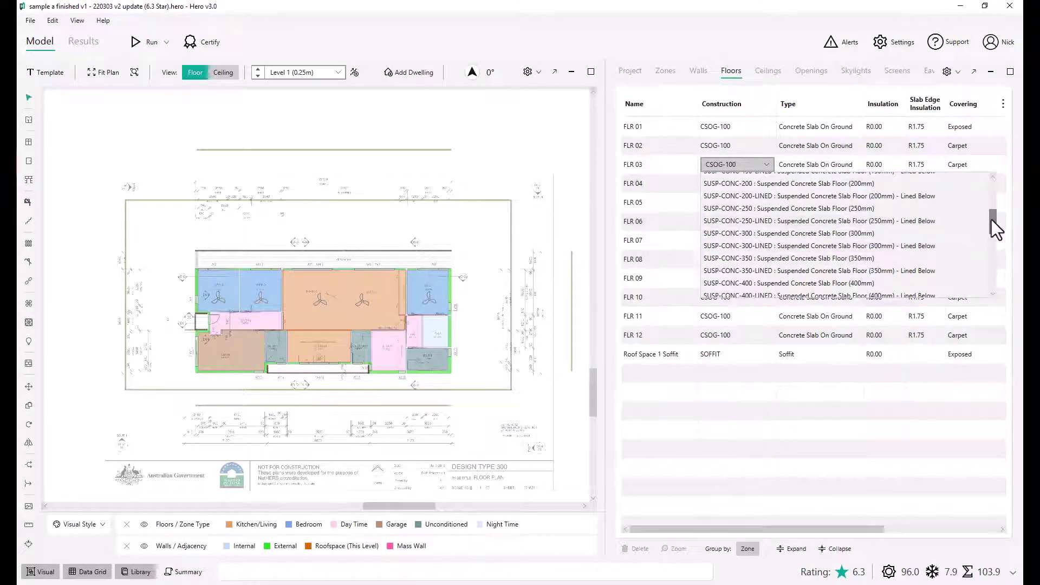
{"action": "left_click_drag", "start_coordinate": [992, 220], "coordinate": [989, 237]}
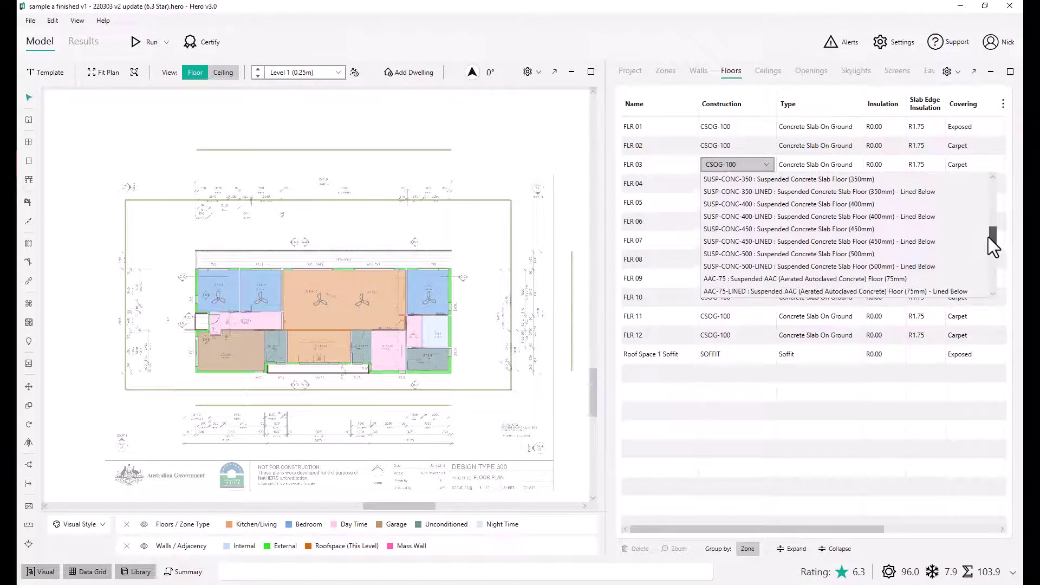
Step: Set FLR 01 to WAFFLE-85 waffle pod slab and review its insulation options
{"action": "left_click", "coordinate": [721, 132]}
{"action": "left_click", "coordinate": [722, 133]}
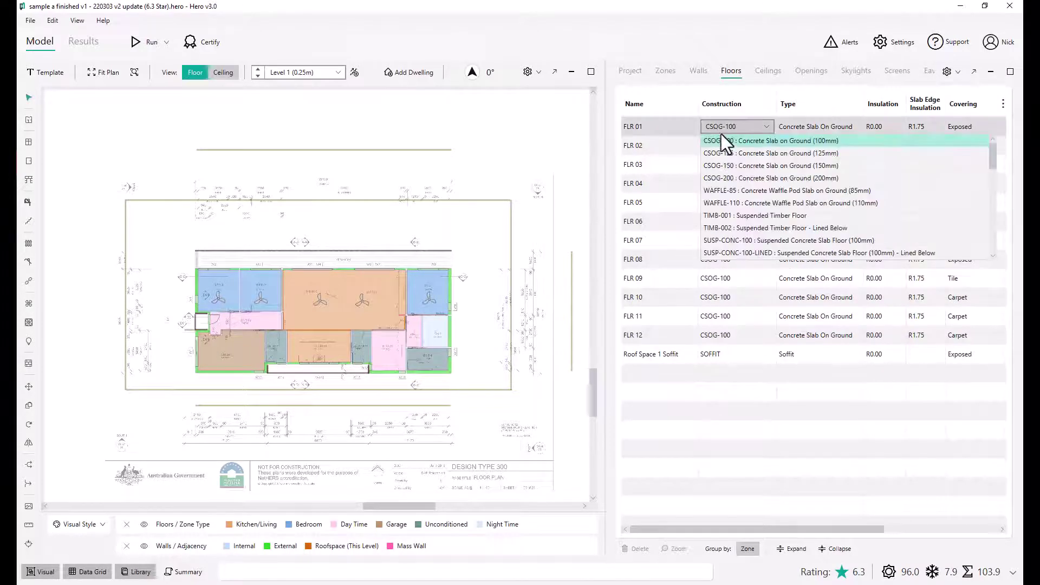
{"action": "left_click", "coordinate": [733, 191]}
{"action": "left_click", "coordinate": [759, 165]}
{"action": "left_click", "coordinate": [883, 128]}
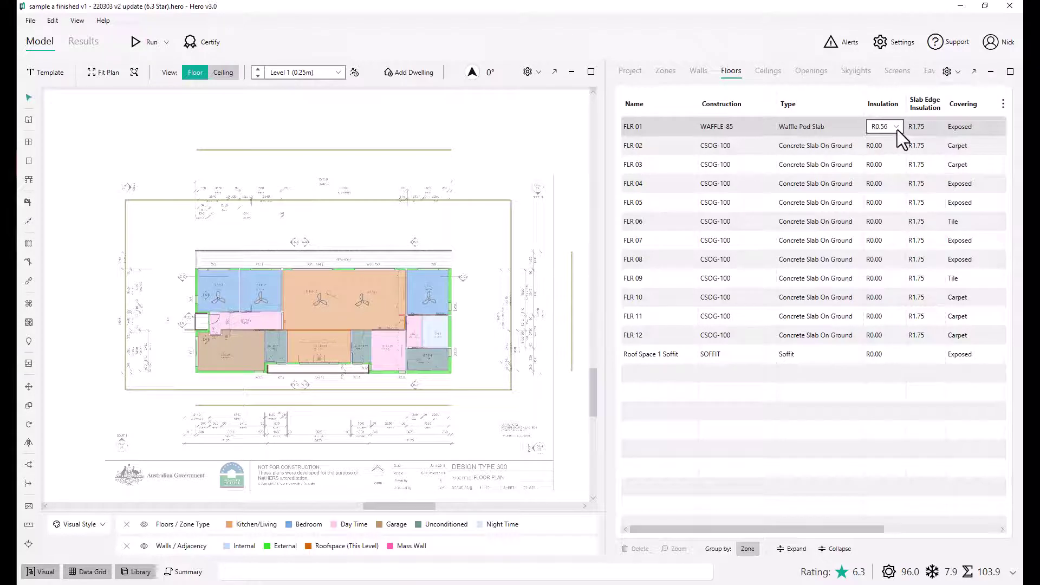
{"action": "left_click", "coordinate": [897, 128]}
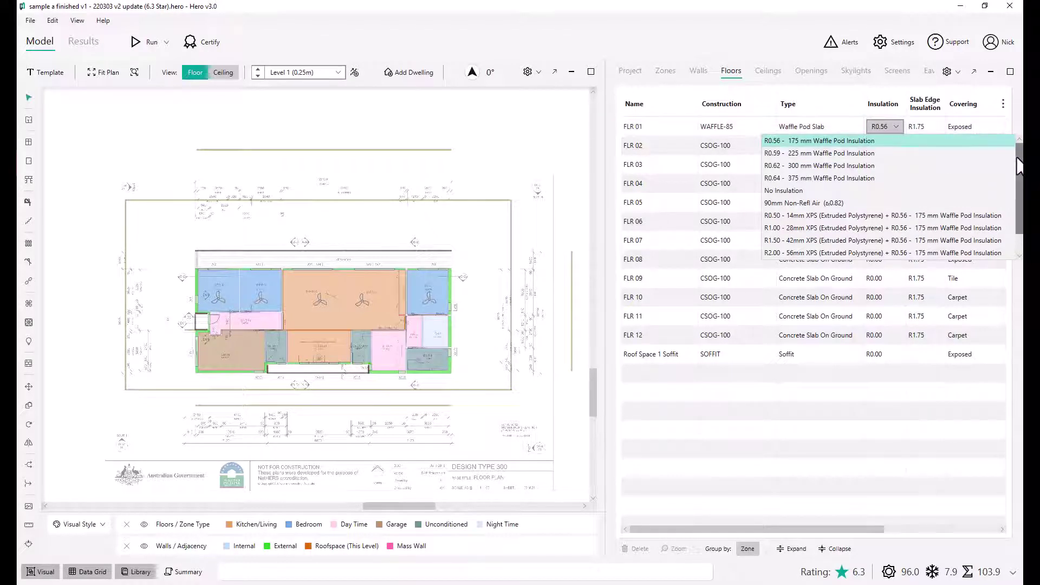
{"action": "mouse_move", "coordinate": [1019, 167]}
{"action": "left_mouse_down"}
{"action": "mouse_move", "coordinate": [1021, 185]}
{"action": "mouse_move", "coordinate": [1015, 158]}
{"action": "left_mouse_up"}
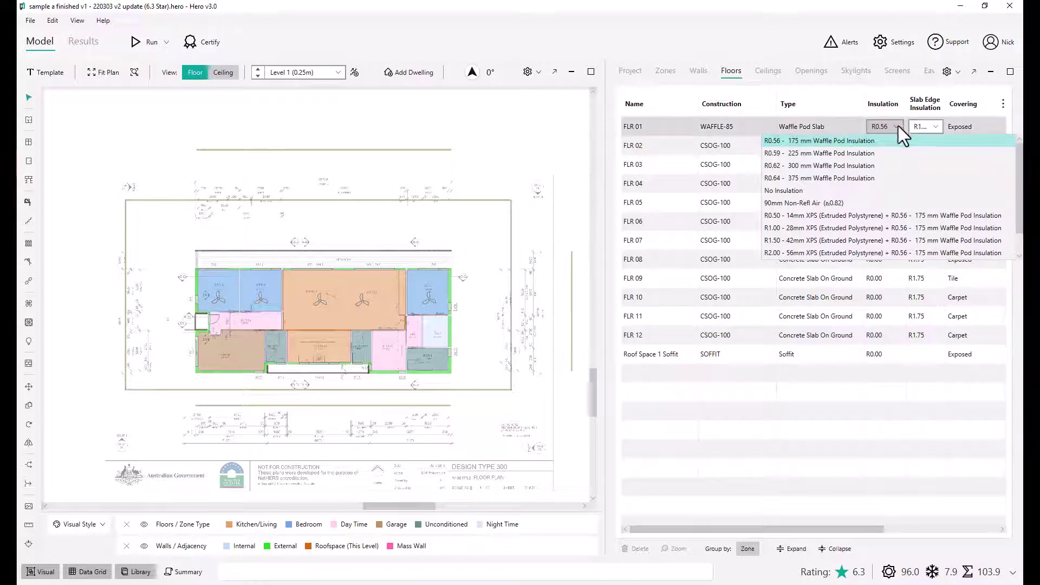
Step: Keep FLR 01's R0.56 insulation and switch the brick veneer wall's R2.00 fibreglass to PIR
{"action": "left_click", "coordinate": [897, 136]}
{"action": "left_click", "coordinate": [324, 177]}
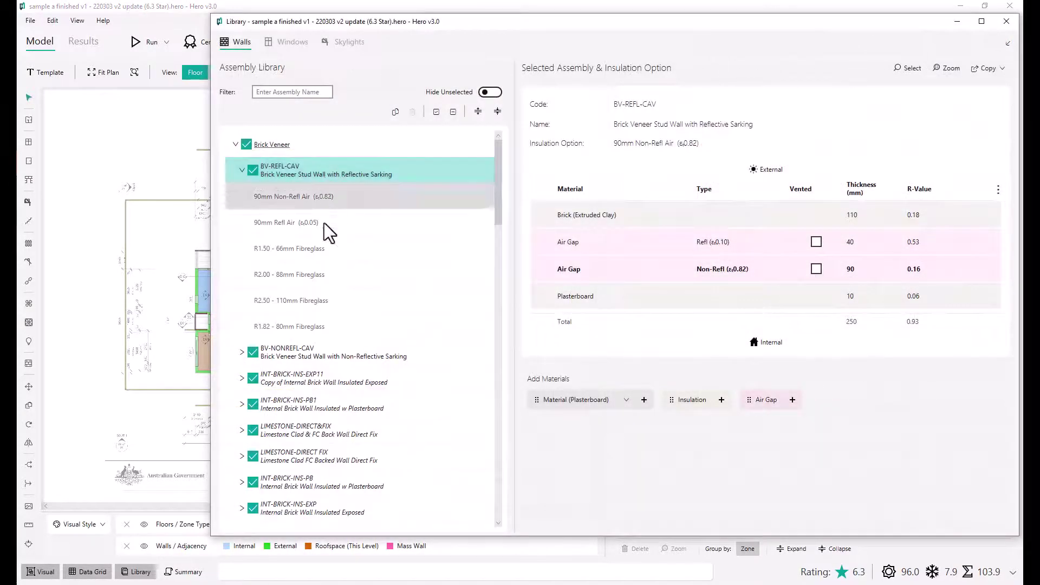
{"action": "left_click", "coordinate": [334, 278]}
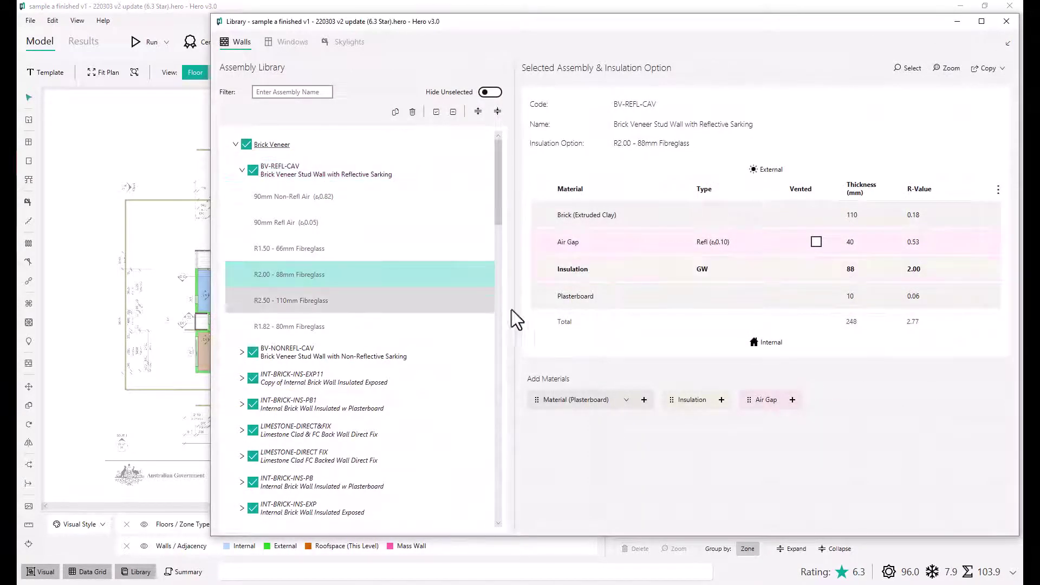
{"action": "left_click", "coordinate": [714, 271]}
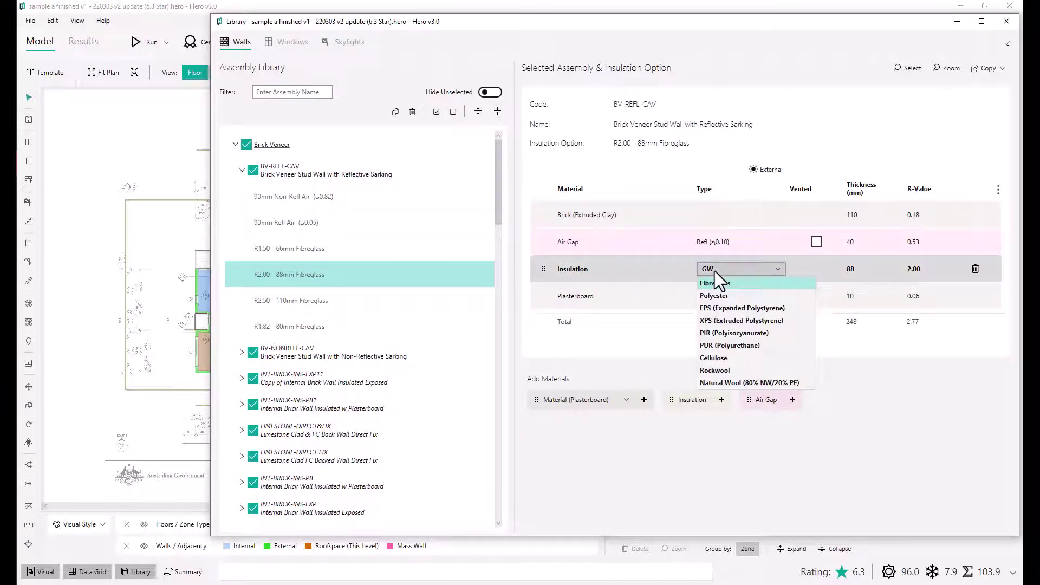
{"action": "left_click", "coordinate": [723, 333]}
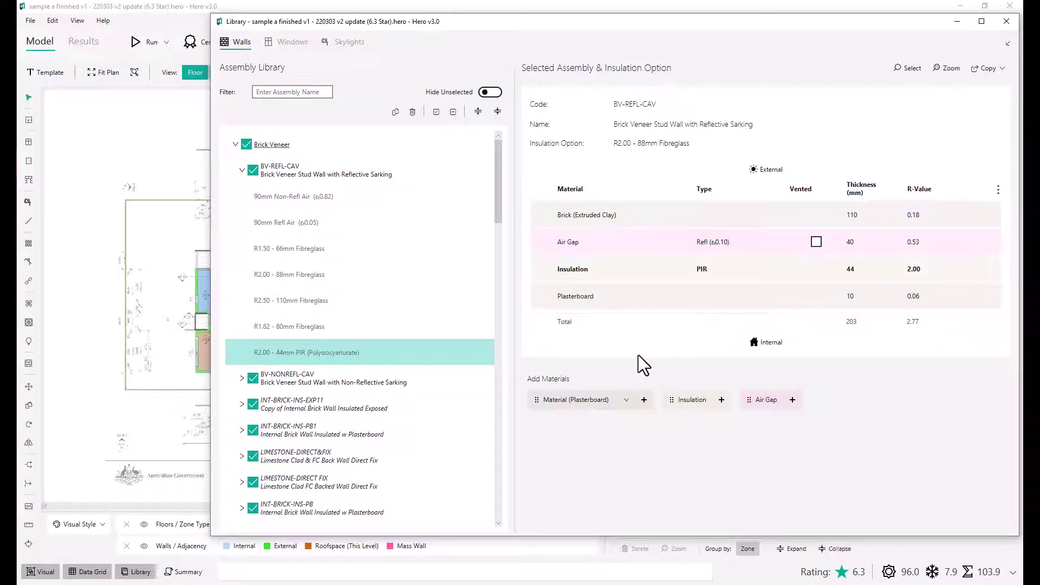
Step: Move the plasterboard layer up and browse brick materials, leaving brick unchanged
{"action": "left_click_drag", "start_coordinate": [626, 296], "coordinate": [618, 258]}
{"action": "left_click", "coordinate": [616, 216]}
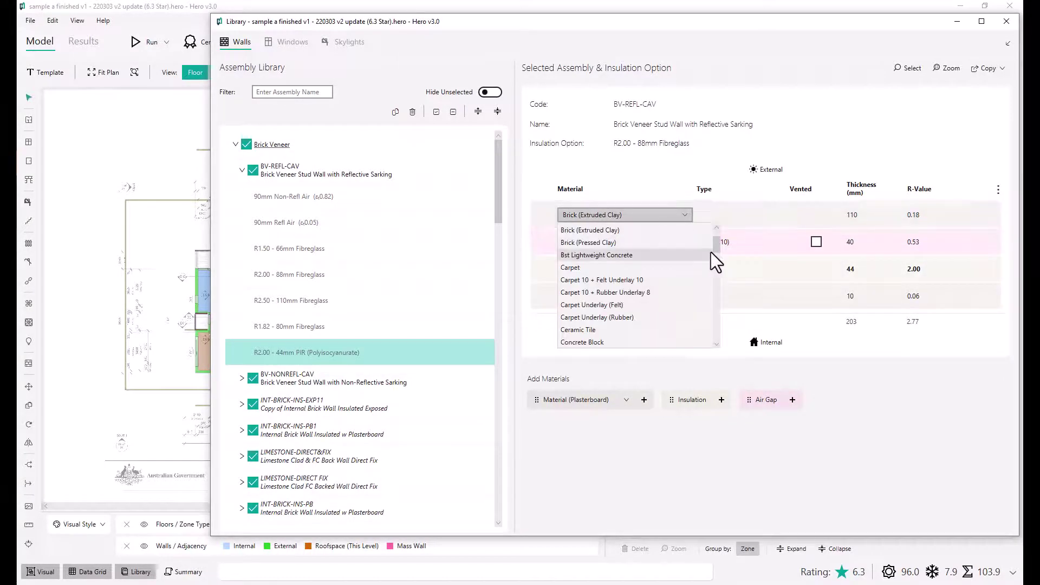
{"action": "mouse_move", "coordinate": [714, 249]}
{"action": "left_mouse_down"}
{"action": "mouse_move", "coordinate": [715, 235]}
{"action": "mouse_move", "coordinate": [705, 334]}
{"action": "left_mouse_up"}
{"action": "left_click", "coordinate": [676, 441]}
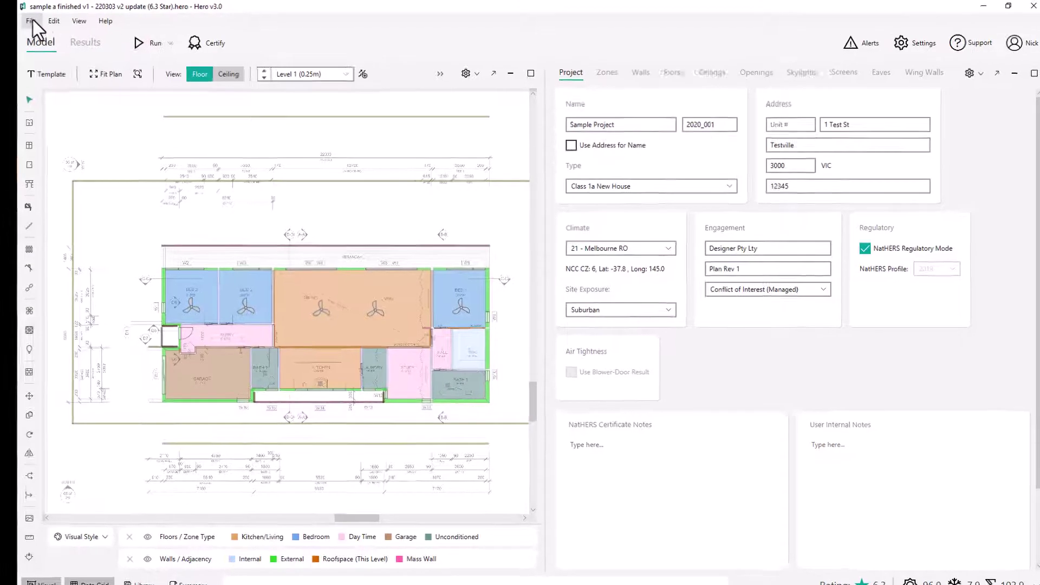
Step: Go to File > Export to export the project data to the clipboard
{"action": "left_click", "coordinate": [31, 20]}
{"action": "mouse_move", "coordinate": [81, 249]}
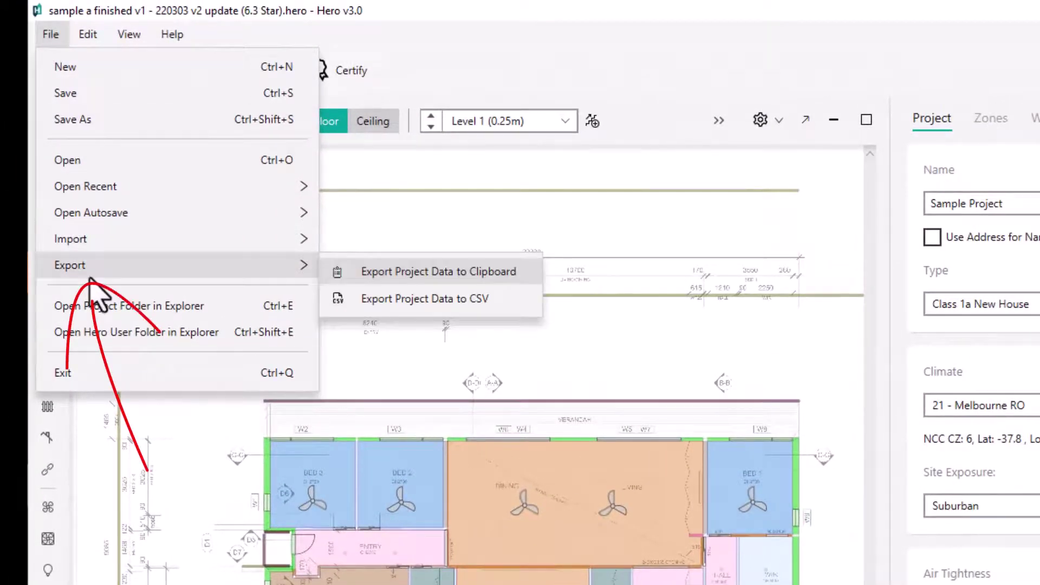
Step: Copy the project data to the clipboard and paste it into Excel at cell E4
{"action": "left_click", "coordinate": [392, 278]}
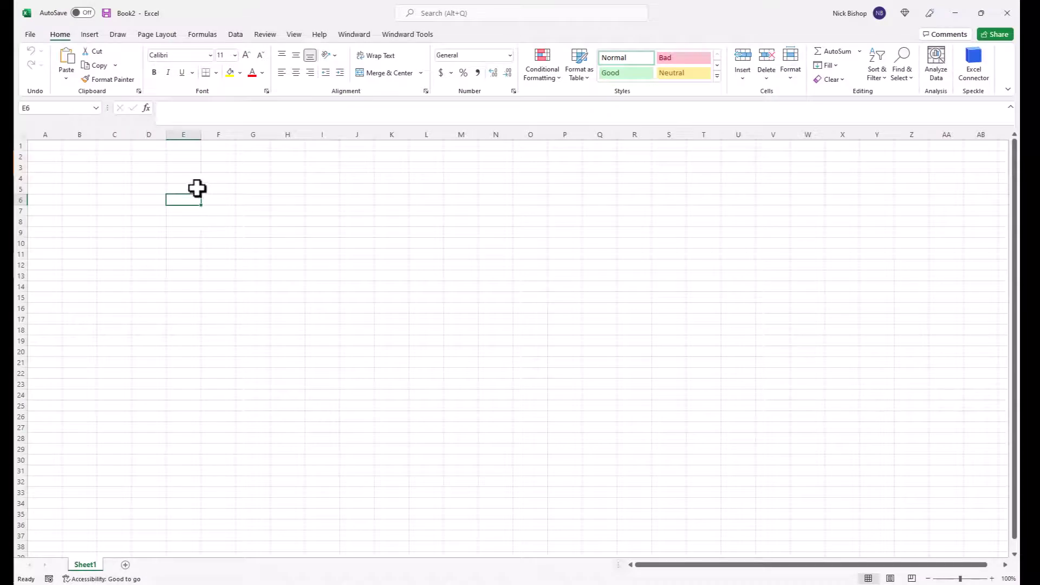
{"action": "left_click", "coordinate": [186, 176]}
{"action": "key", "text": "ctrl+v"}
{"action": "left_click", "coordinate": [120, 256]}
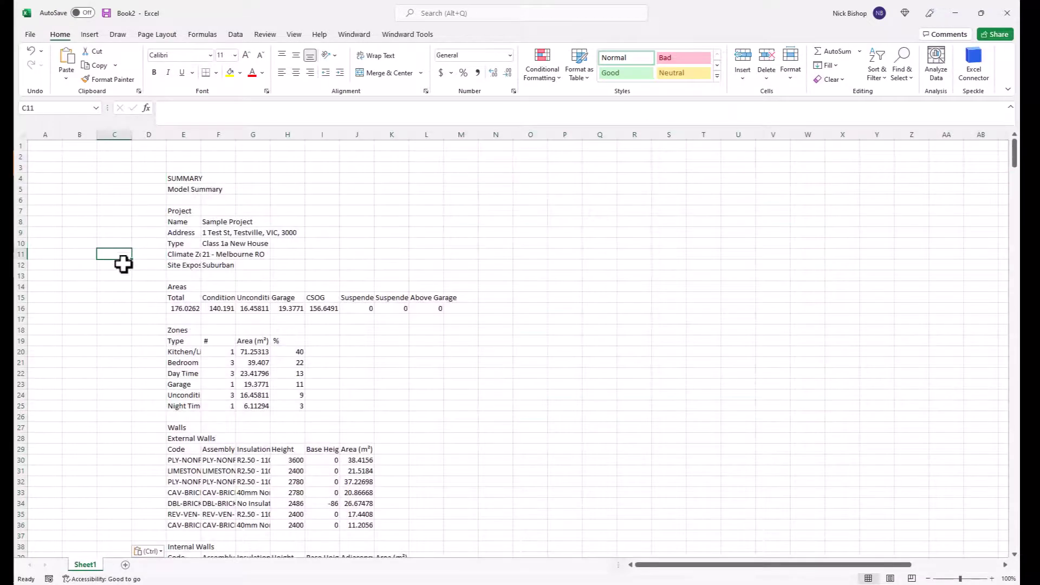
Step: Scroll through the pasted summary, walls, data-grid and results sections
{"action": "scroll", "coordinate": [123, 379], "scroll_direction": "down", "scroll_amount": 11}
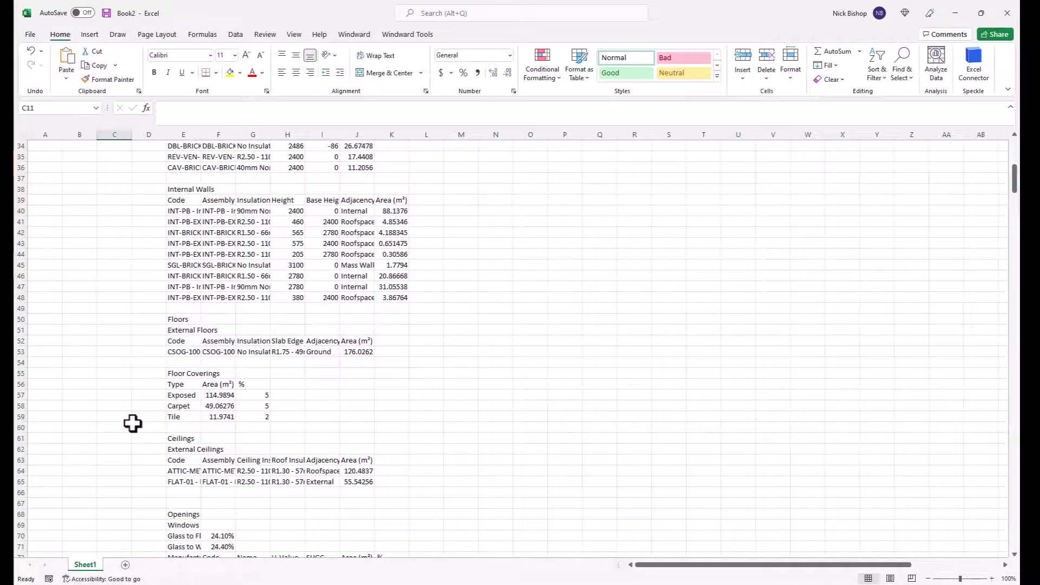
{"action": "scroll", "coordinate": [133, 423], "scroll_direction": "down", "scroll_amount": 20}
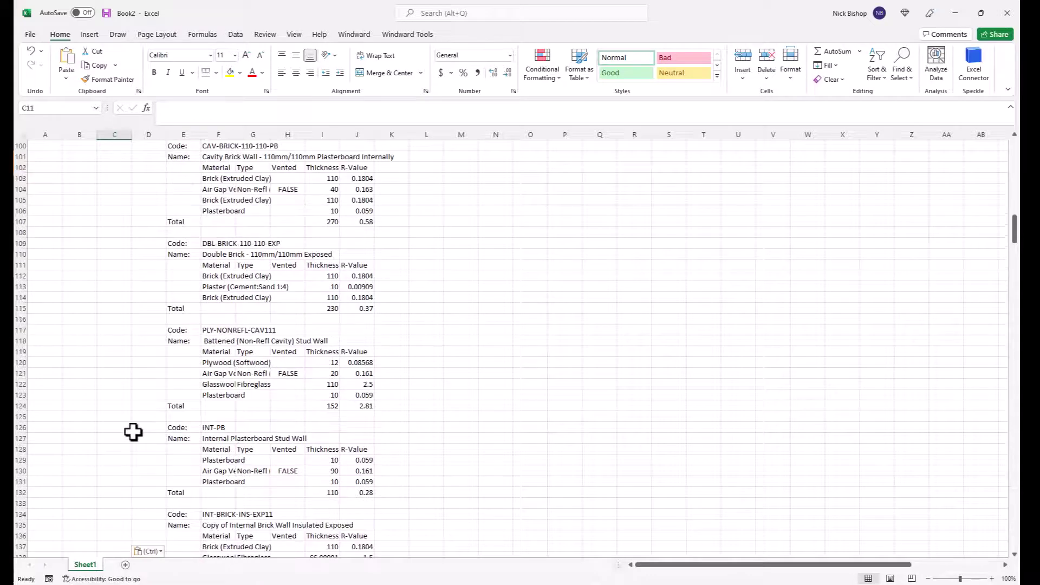
{"action": "scroll", "coordinate": [132, 432], "scroll_direction": "down", "scroll_amount": 20}
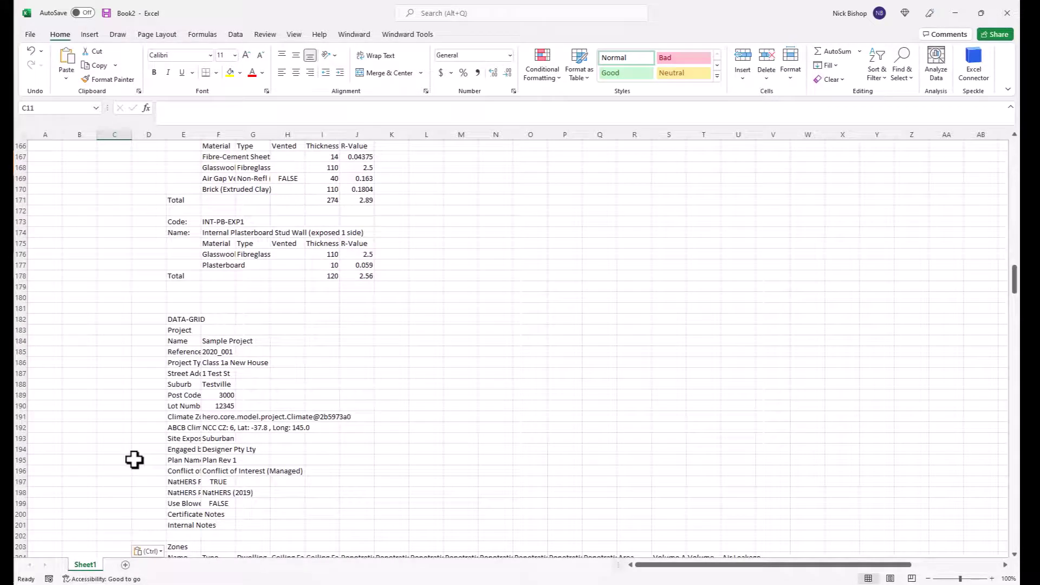
{"action": "scroll", "coordinate": [134, 460], "scroll_direction": "down", "scroll_amount": 20}
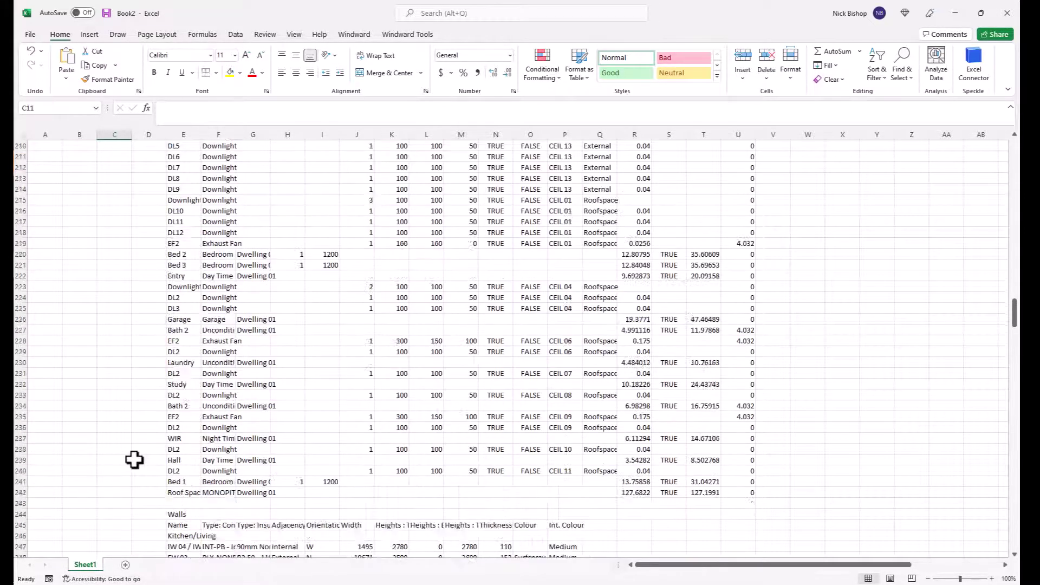
{"action": "scroll", "coordinate": [135, 457], "scroll_direction": "down", "scroll_amount": 20}
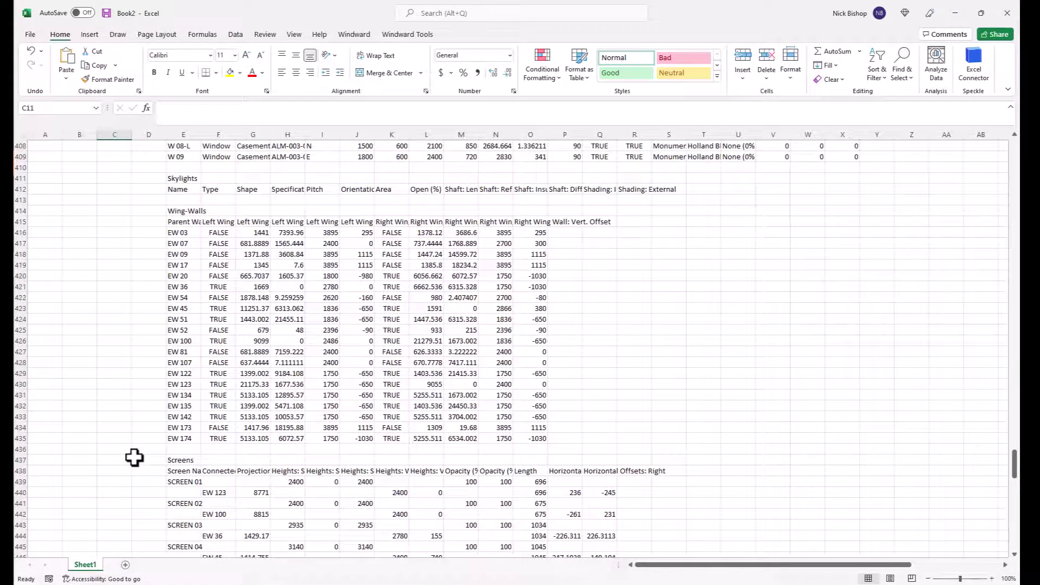
{"action": "scroll", "coordinate": [135, 458], "scroll_direction": "down", "scroll_amount": 20}
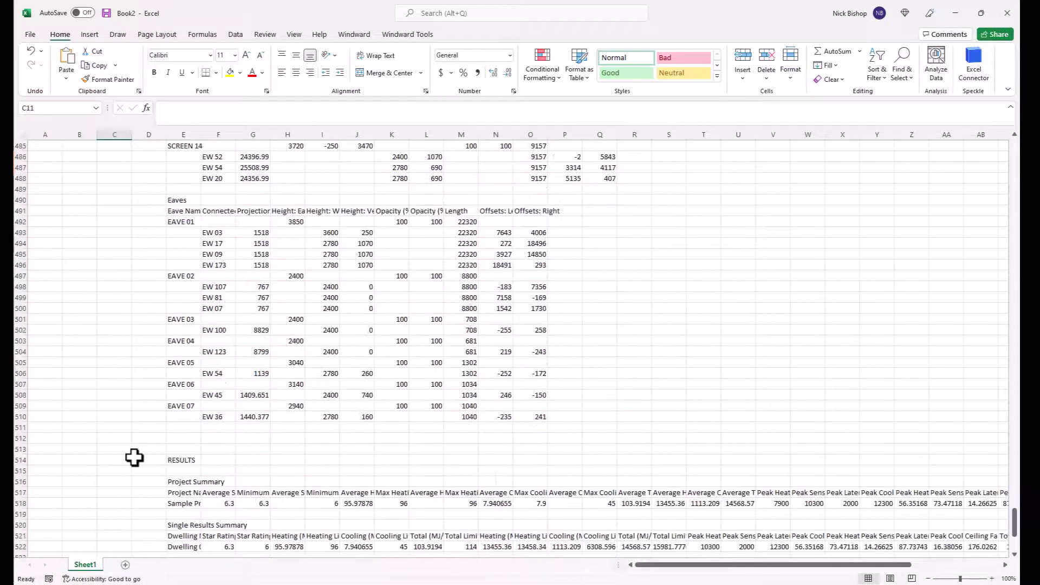
{"action": "scroll", "coordinate": [135, 458], "scroll_direction": "down", "scroll_amount": 7}
{"action": "scroll", "coordinate": [135, 458], "scroll_direction": "down", "scroll_amount": 4}
{"action": "scroll", "coordinate": [134, 458], "scroll_direction": "up", "scroll_amount": 4}
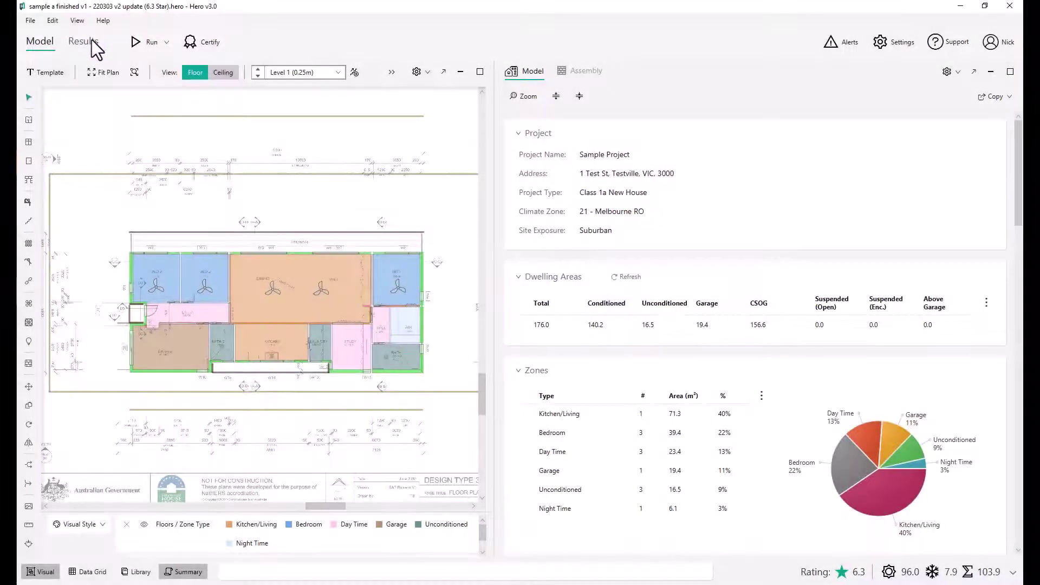
Step: Copy the results summary as an image and paste it into Word's Project Results table
{"action": "left_click", "coordinate": [81, 41]}
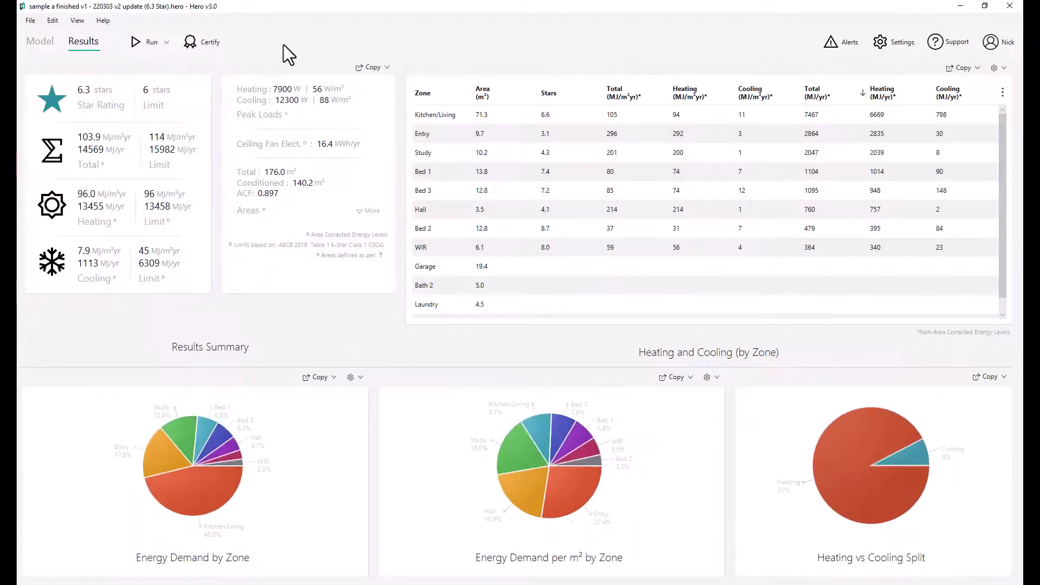
{"action": "left_click", "coordinate": [374, 68]}
{"action": "left_click", "coordinate": [388, 87]}
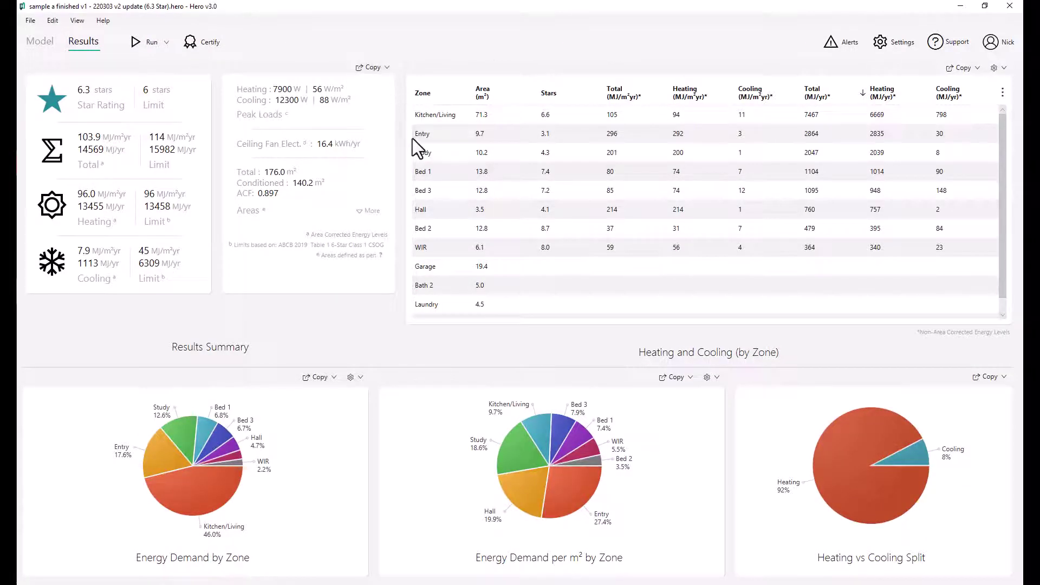
{"action": "key", "text": "alt+Tab"}
{"action": "key", "text": "Tab"}
{"action": "key", "text": "Tab"}
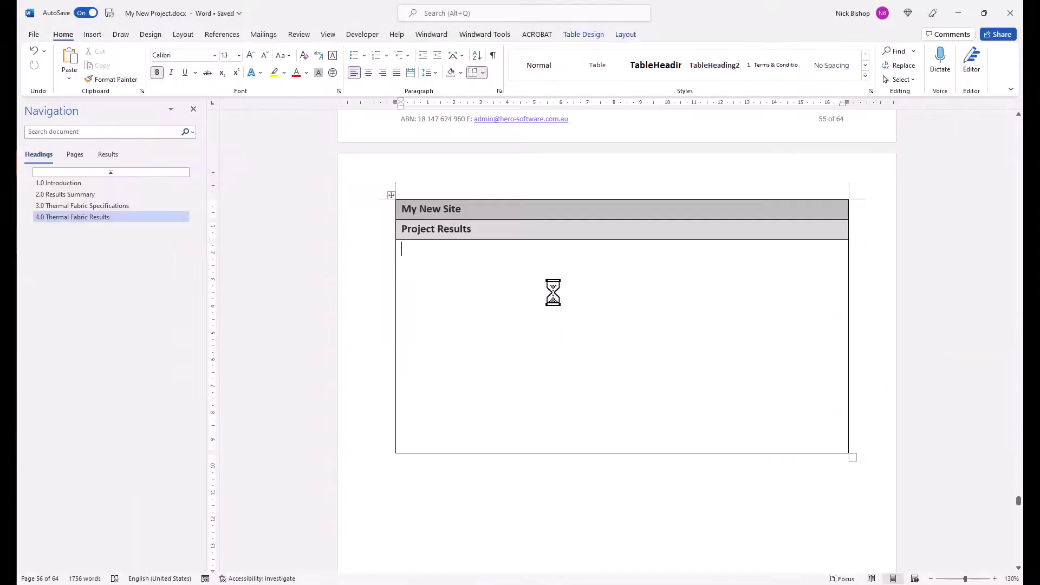
{"action": "key", "text": "ctrl+v"}
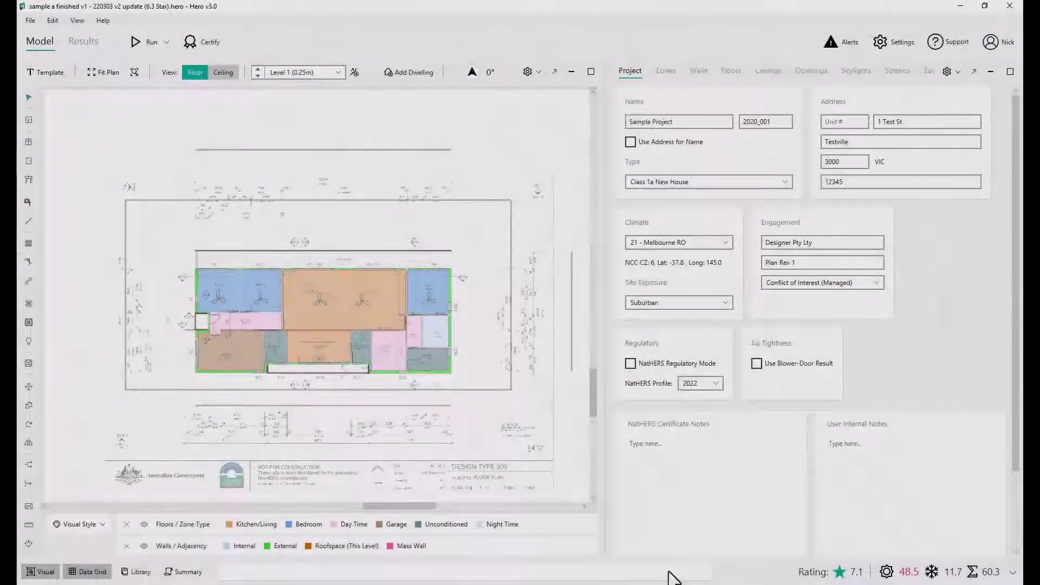
Step: Display the ABCB heating and cooling load limits from the star rating bar
{"action": "mouse_move", "coordinate": [721, 579]}
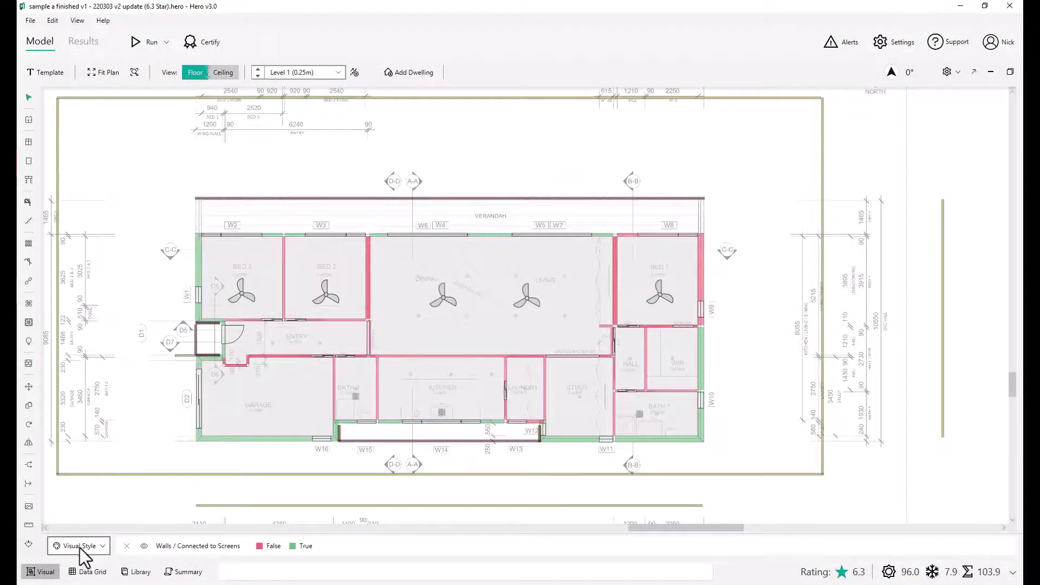
Step: Set the plan's Visual Style to Walls > Connected to Eaves
{"action": "left_click", "coordinate": [80, 546]}
{"action": "mouse_move", "coordinate": [98, 309]}
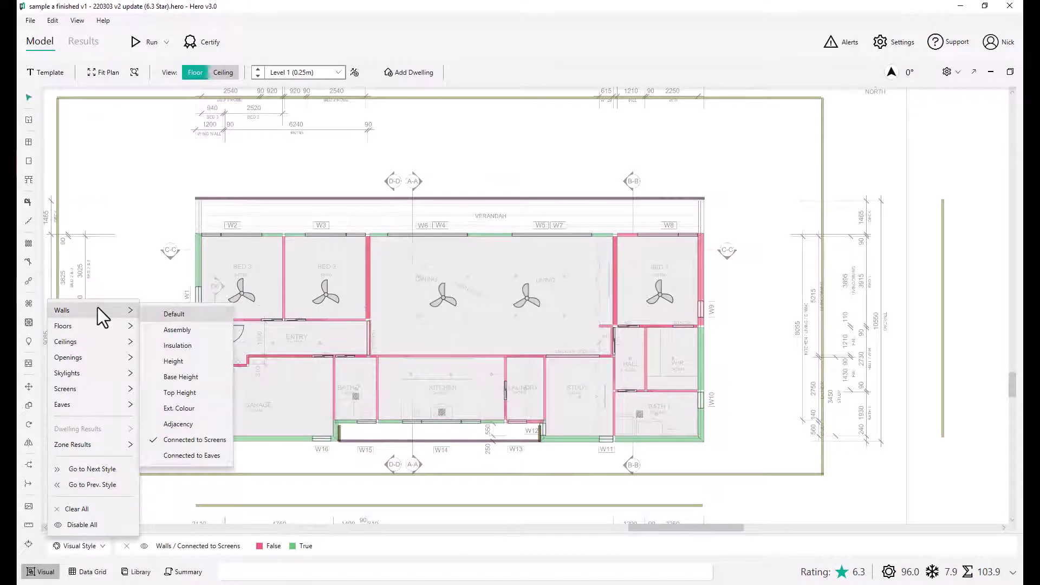
{"action": "left_click", "coordinate": [187, 460]}
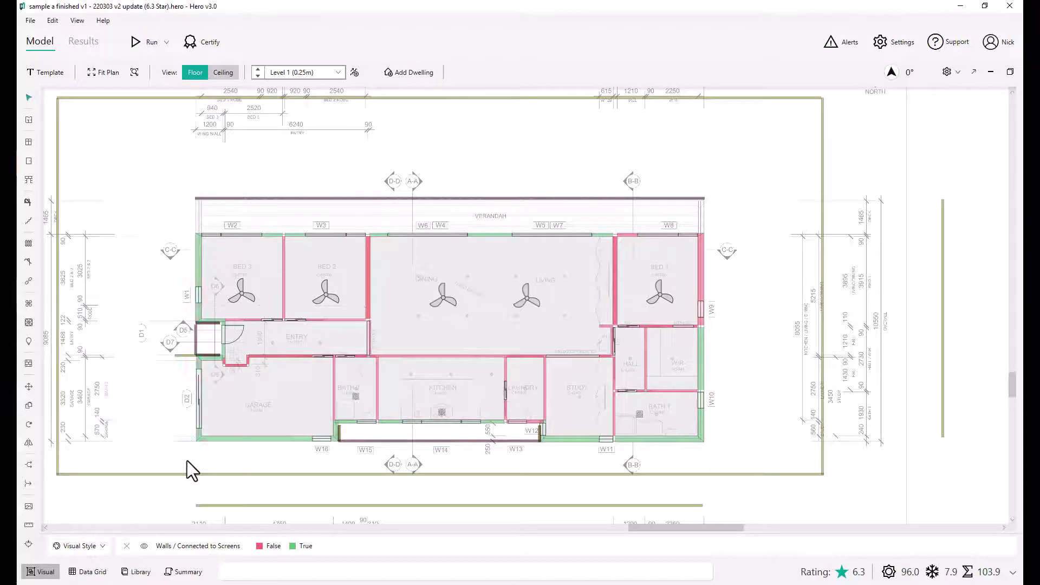
{"action": "left_click", "coordinate": [82, 547]}
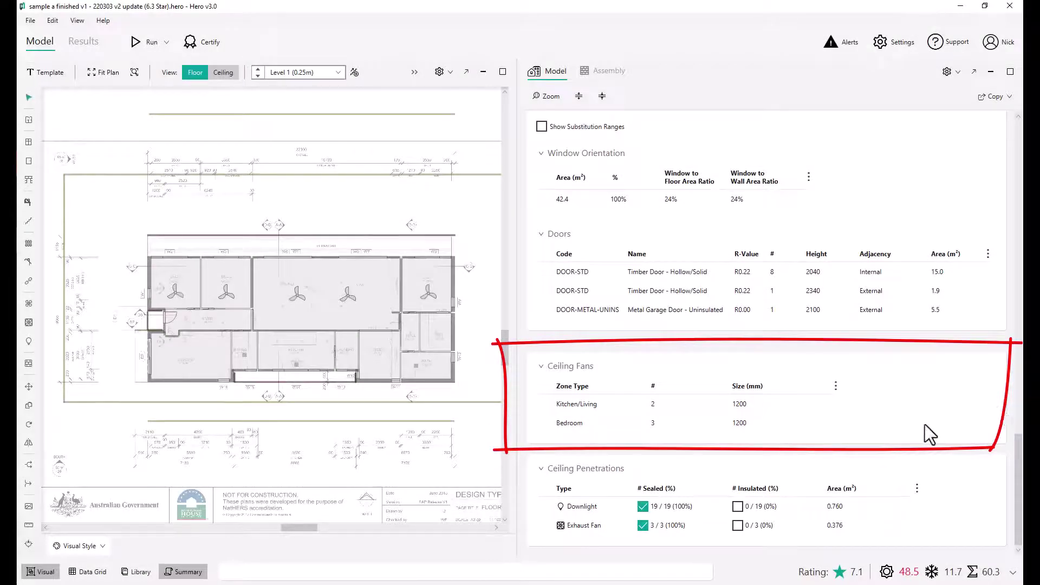
Step: Change the Kitchen/Living ceiling fan size to 1800 mm, then open the Bedroom fan size list (left at 1200)
{"action": "left_click", "coordinate": [773, 408]}
{"action": "left_click", "coordinate": [773, 408]}
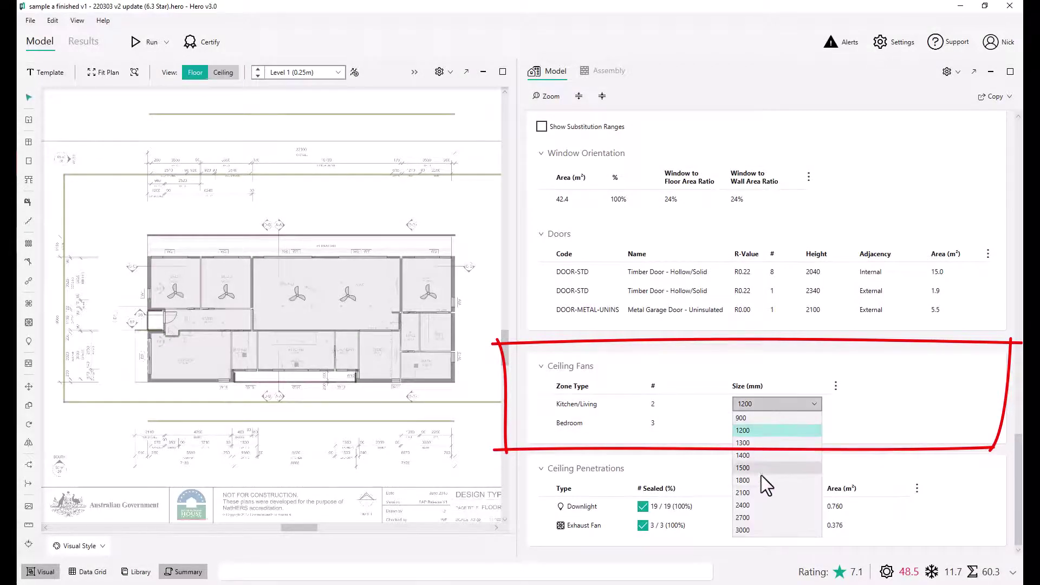
{"action": "left_click", "coordinate": [764, 481]}
{"action": "left_click", "coordinate": [765, 427]}
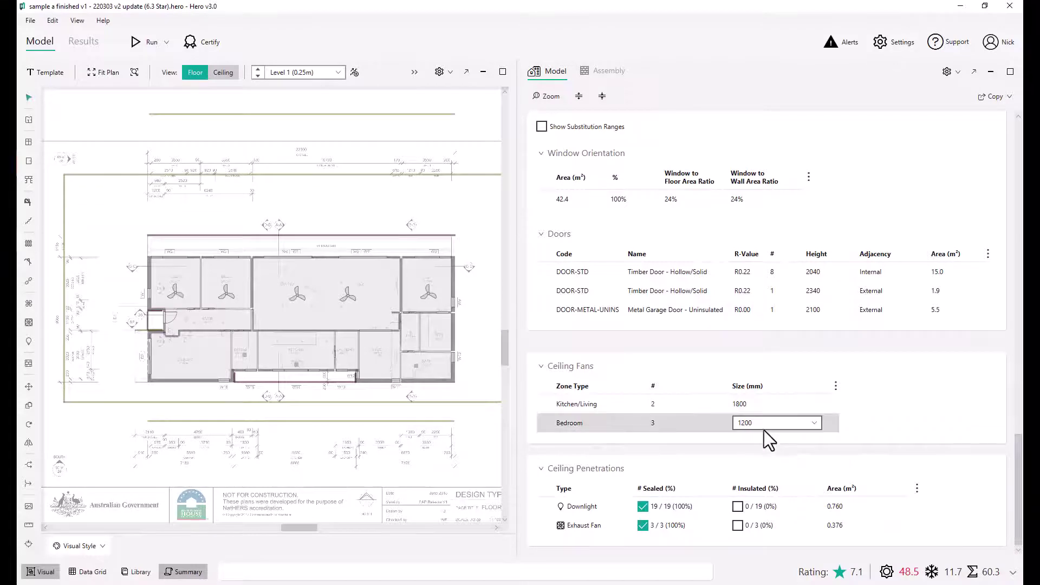
{"action": "left_click", "coordinate": [755, 424]}
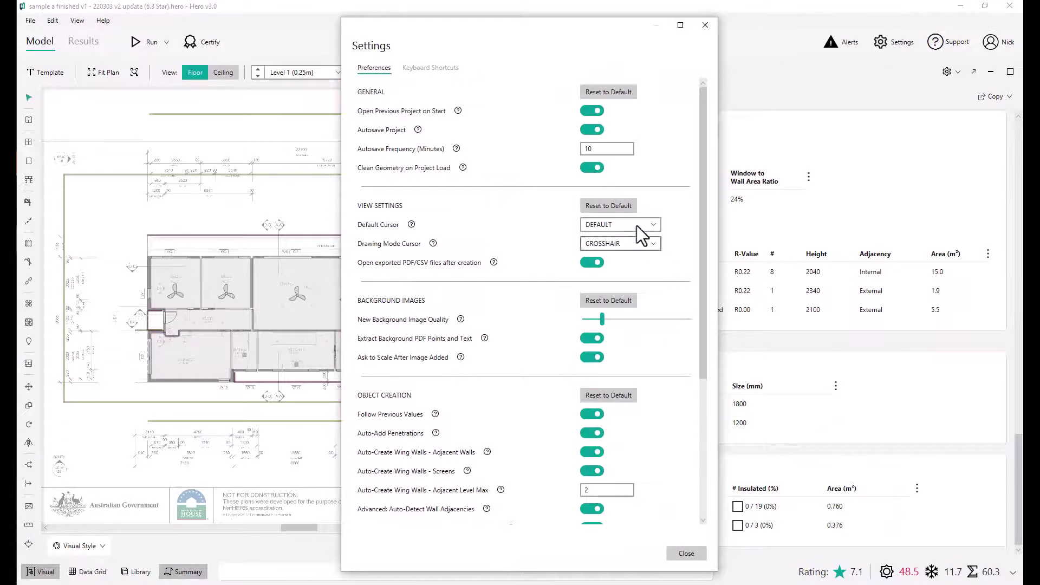
Step: Keep the crosshair drawing cursor and enter 0 for Auto-Create Wing Walls - Adjacent Level Max
{"action": "left_click", "coordinate": [632, 243]}
{"action": "left_click", "coordinate": [646, 246]}
{"action": "left_click_drag", "start_coordinate": [701, 265], "coordinate": [704, 345]}
{"action": "left_click", "coordinate": [612, 368]}
{"action": "key", "text": "BackSpace"}
{"action": "type", "text": "0"}
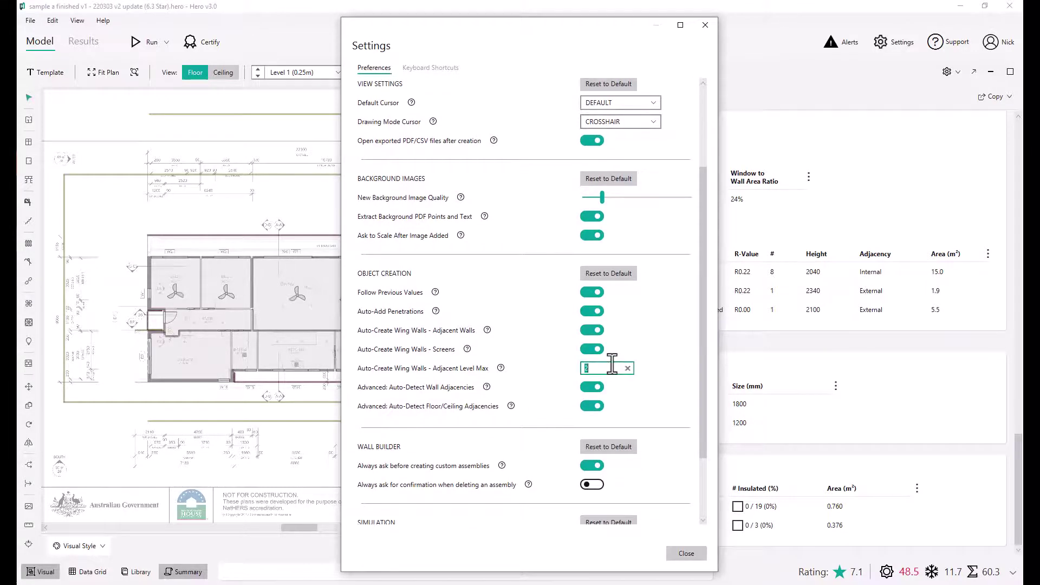
{"action": "key", "text": "Escape"}
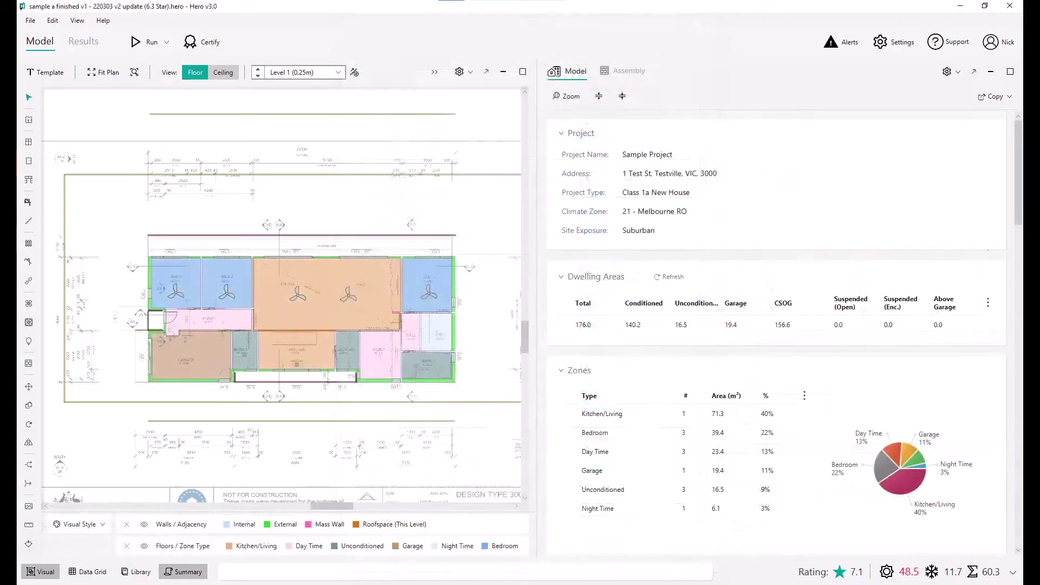